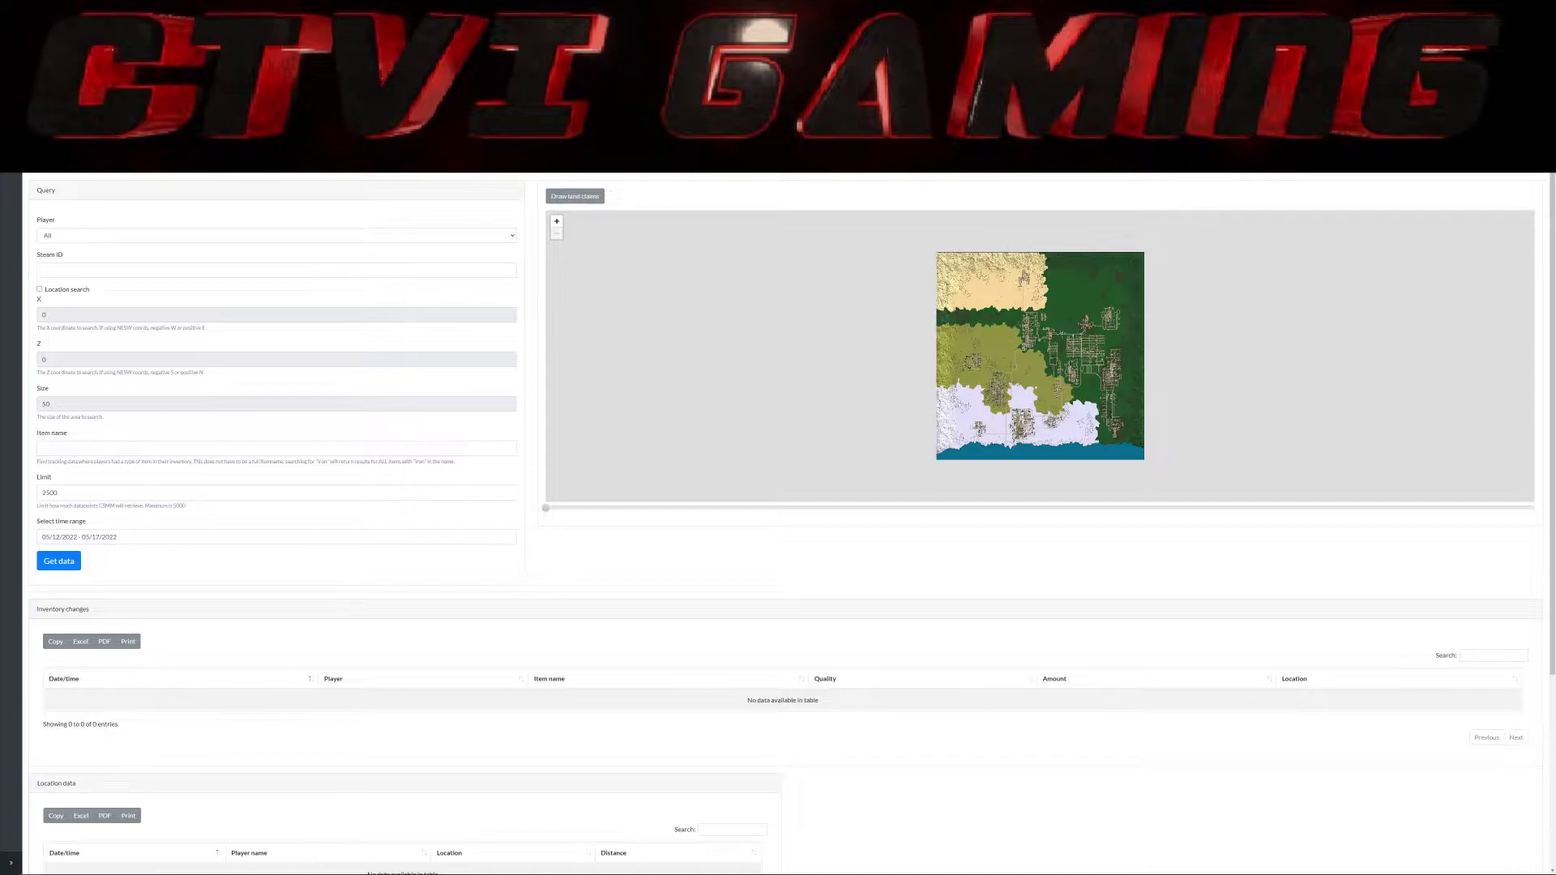
Step: Enlarge the Paint screenshot of the server's falling-objects alert to read it, and close it without saving
mouse_move(32, 503)
mouse_down()
mouse_move(874, 393)
mouse_move(769, 349)
mouse_up()
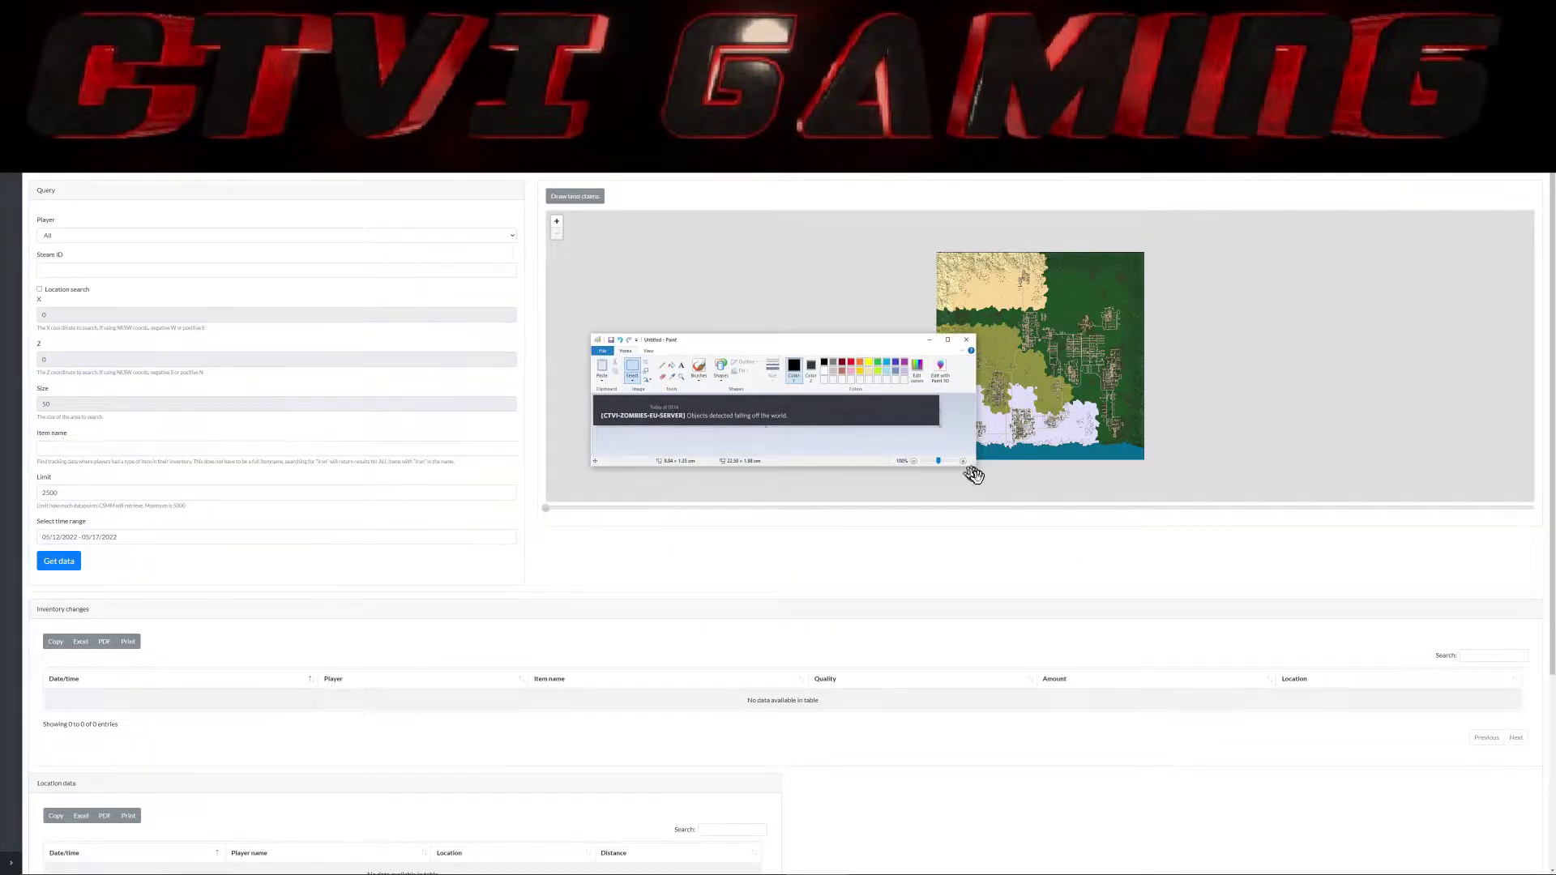
drag(976, 468, 1227, 749)
click(1227, 744)
click(1227, 744)
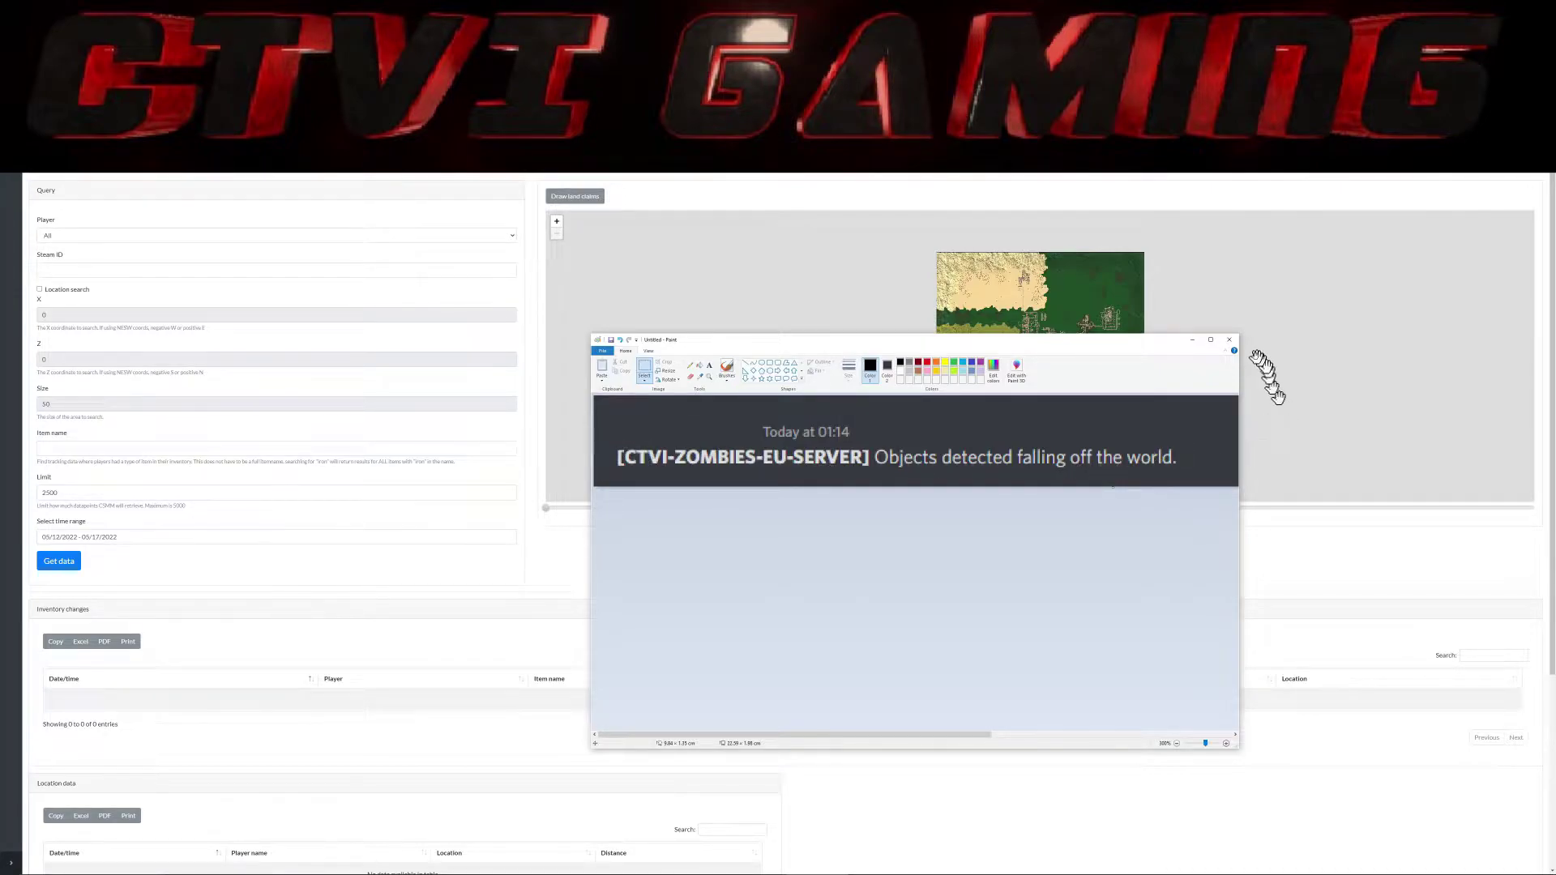
click(1230, 340)
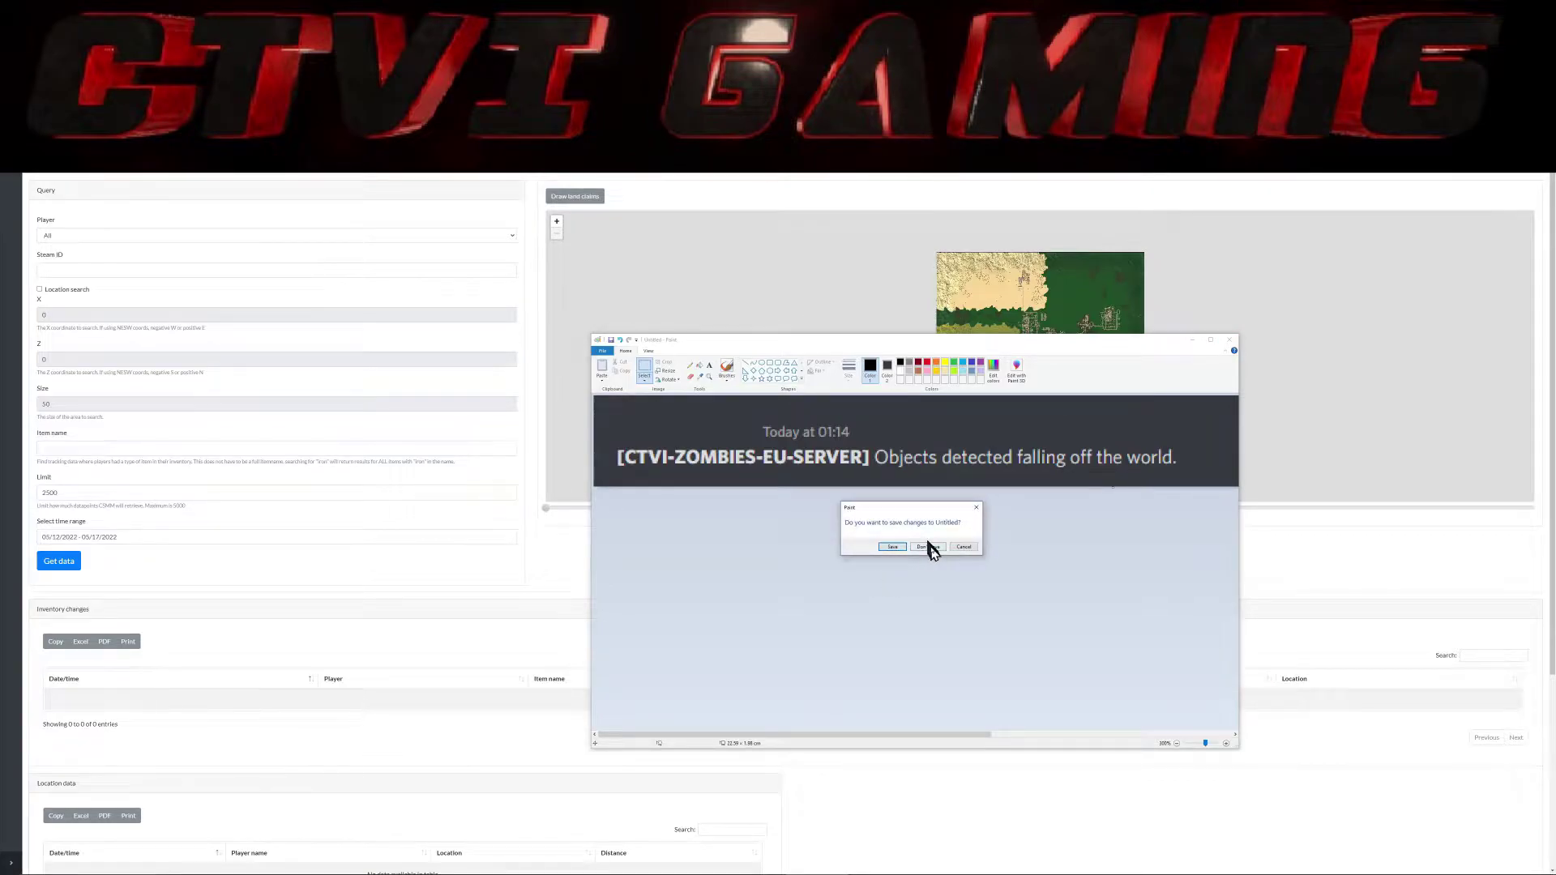
click(929, 545)
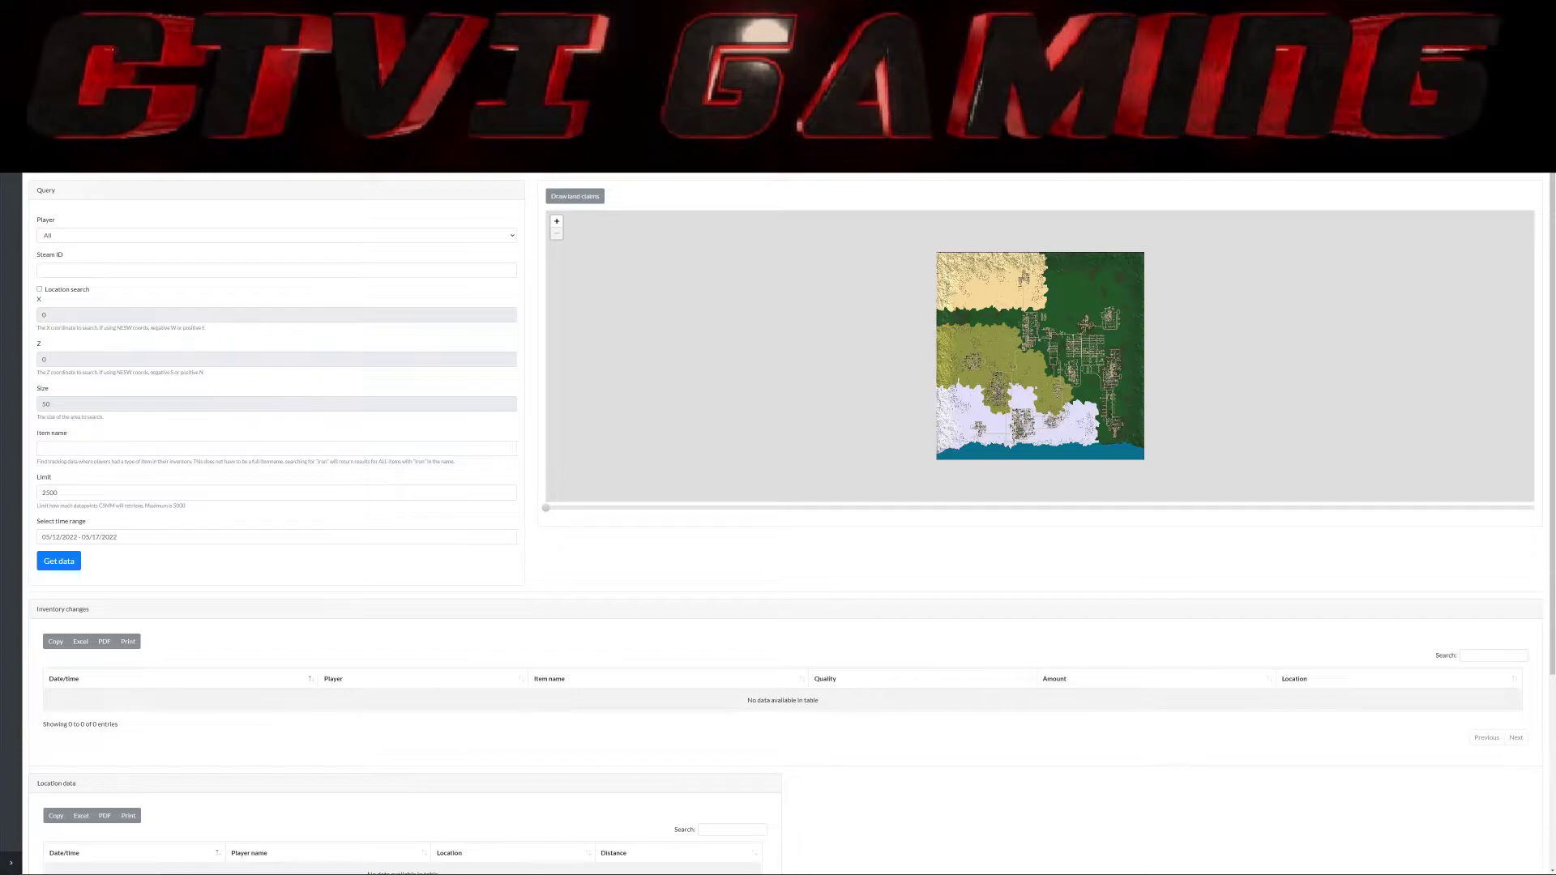
Step: Get the data for the default range, and set the time range's start to May 17, 2022, 1:00 AM
click(67, 565)
click(124, 553)
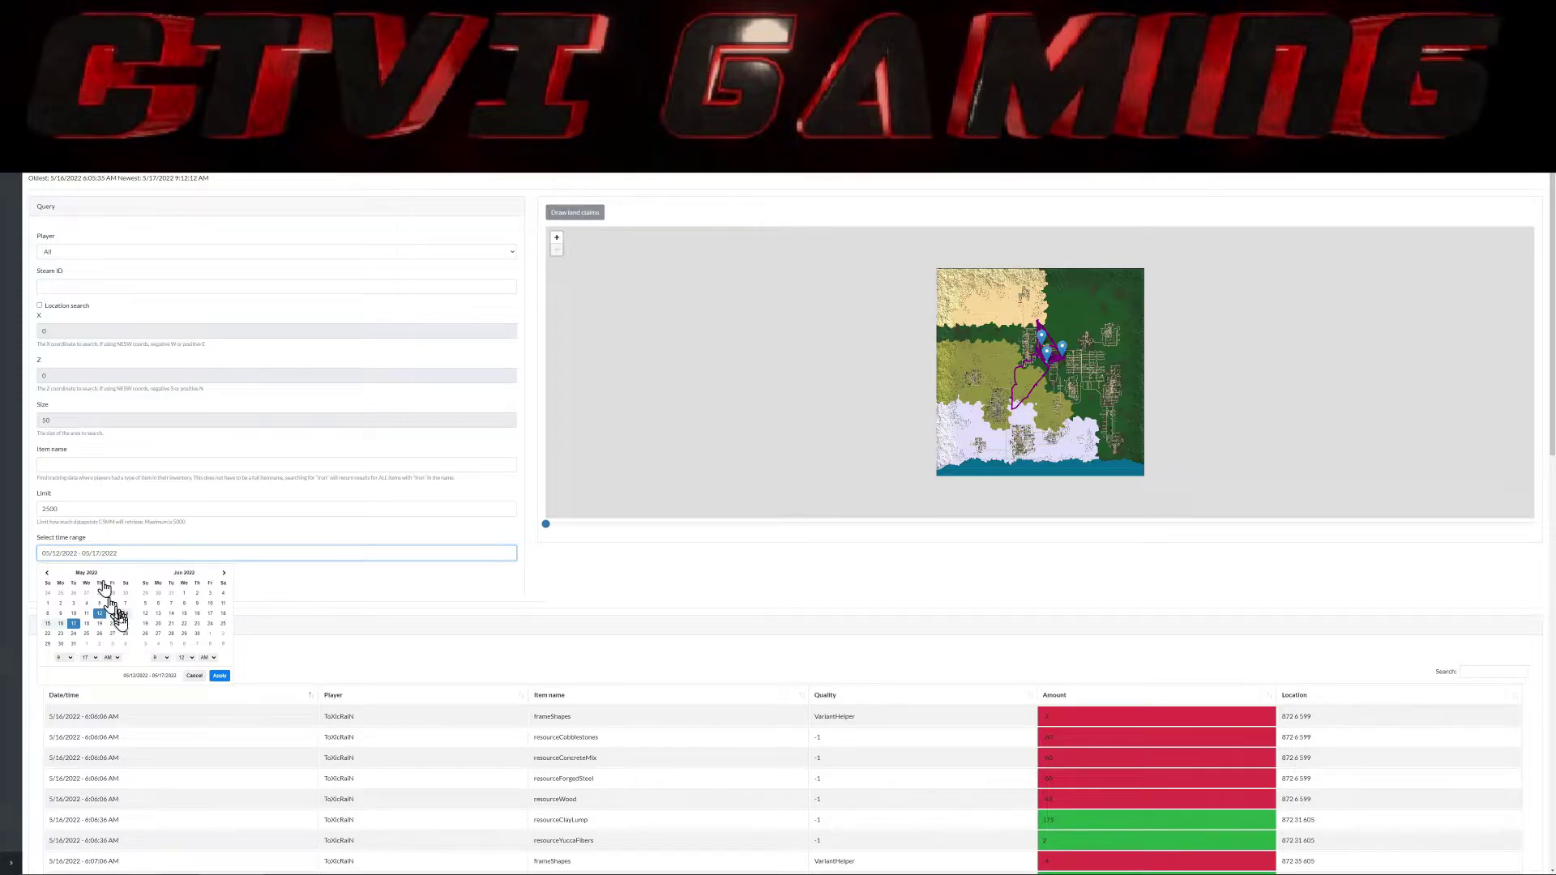
click(74, 624)
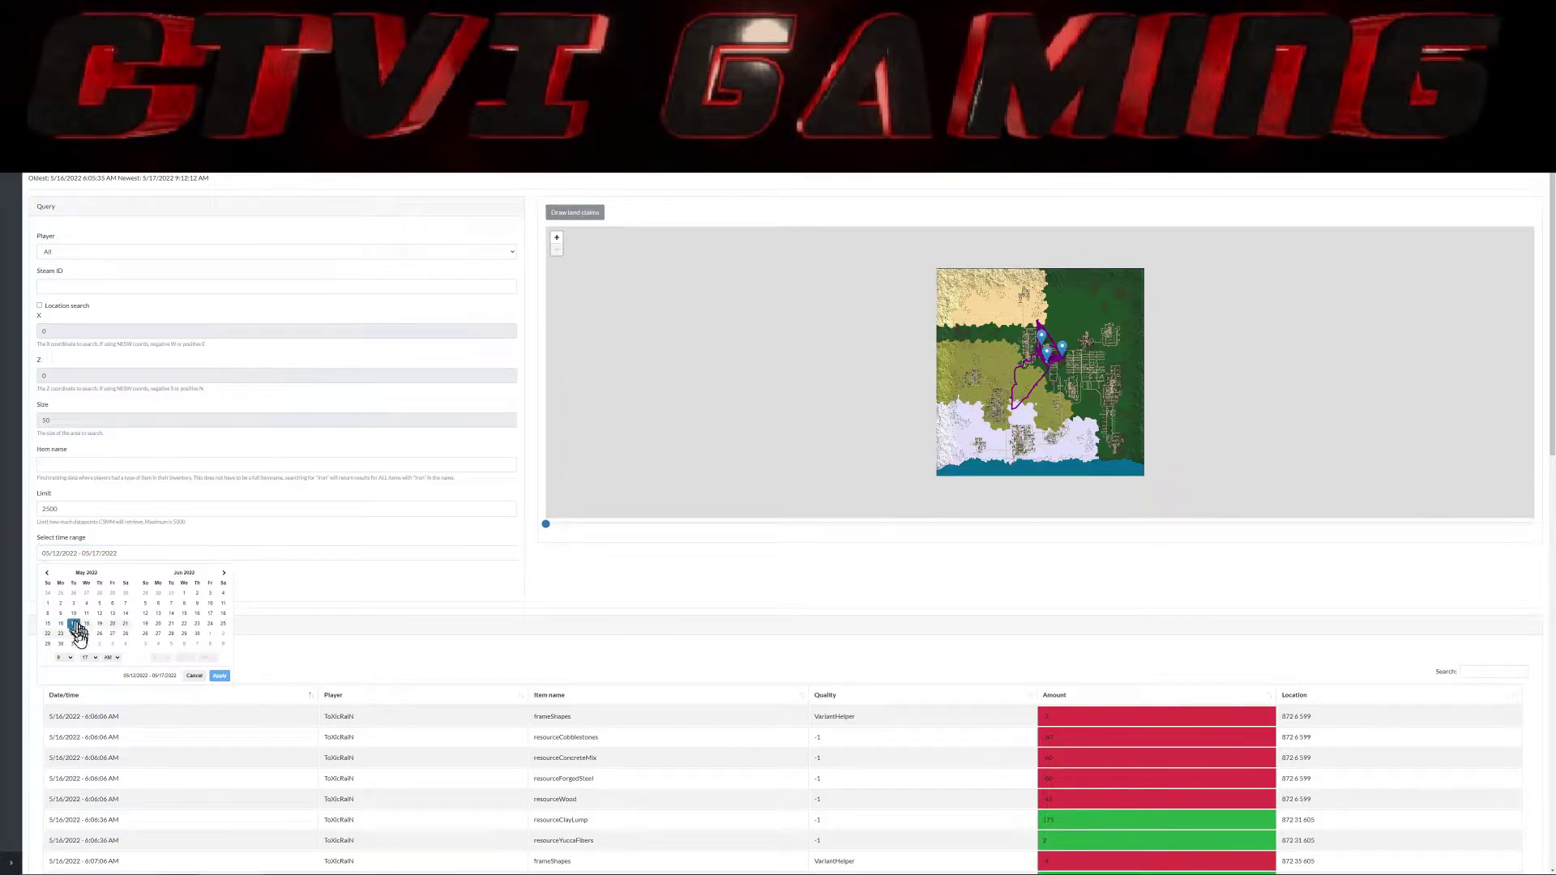
click(66, 658)
click(66, 666)
click(94, 658)
click(86, 666)
Step: Set the time range's end to May 17, 2022, 2:30 AM, apply it, and get the data
click(73, 624)
click(162, 658)
click(157, 673)
click(188, 659)
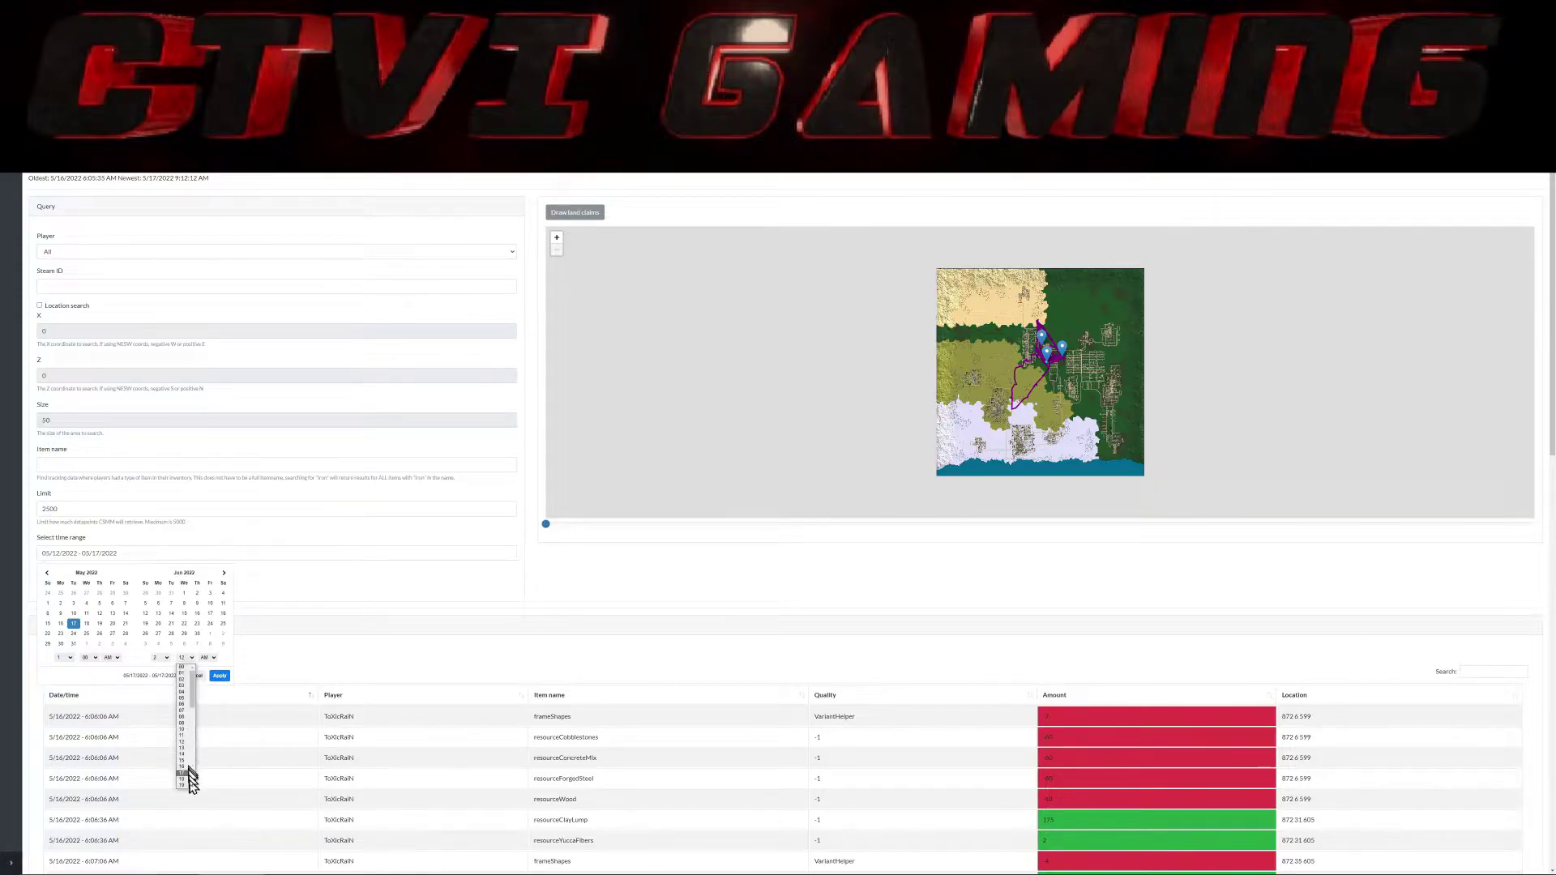
scroll(181, 746, down, 3)
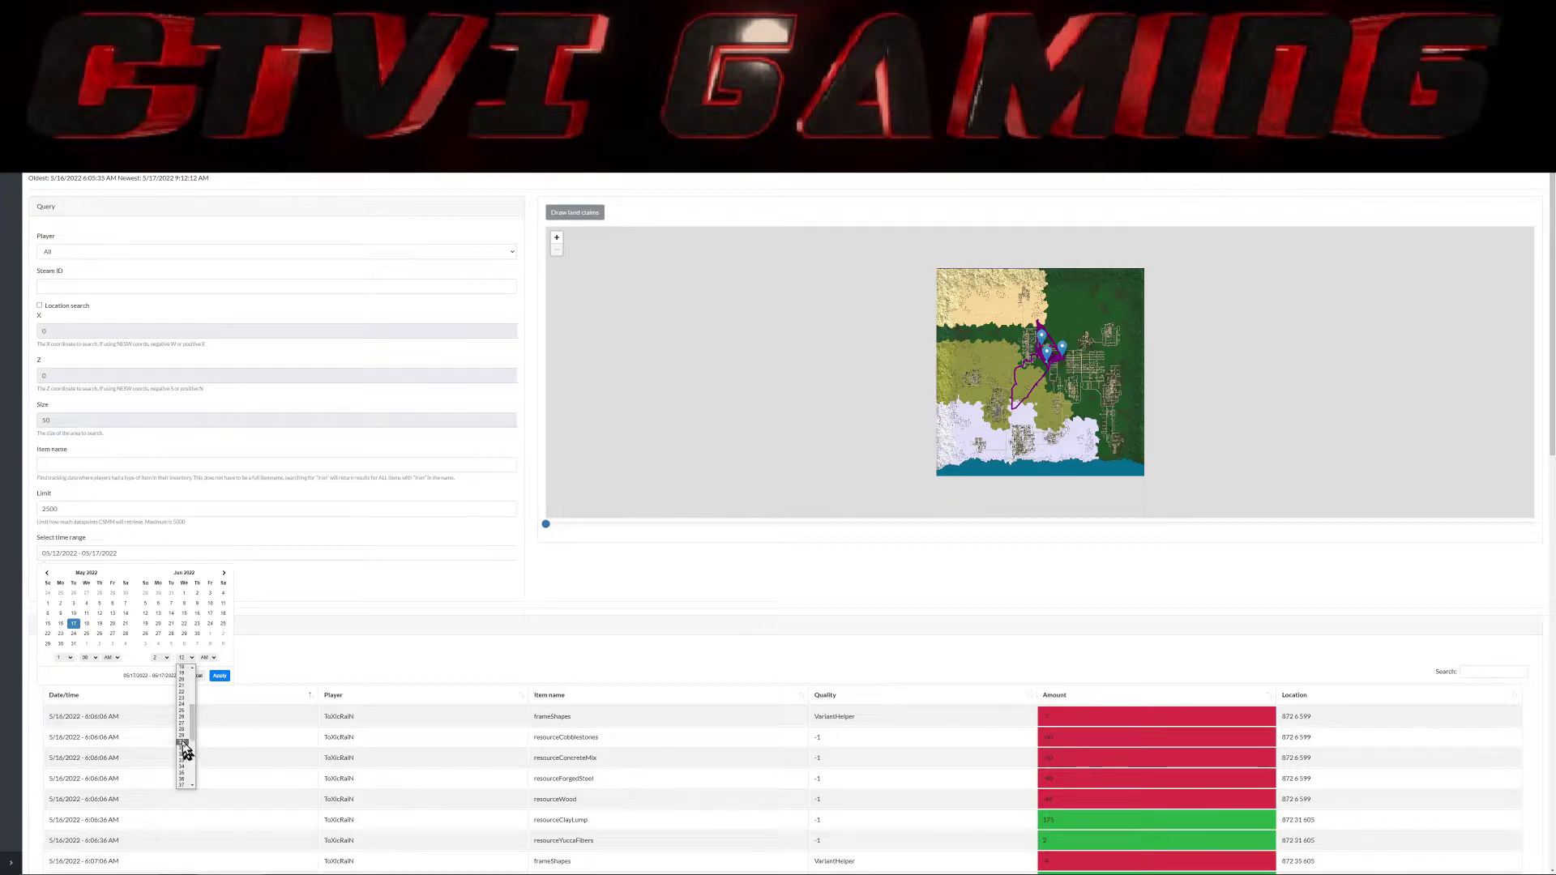
click(181, 741)
click(218, 677)
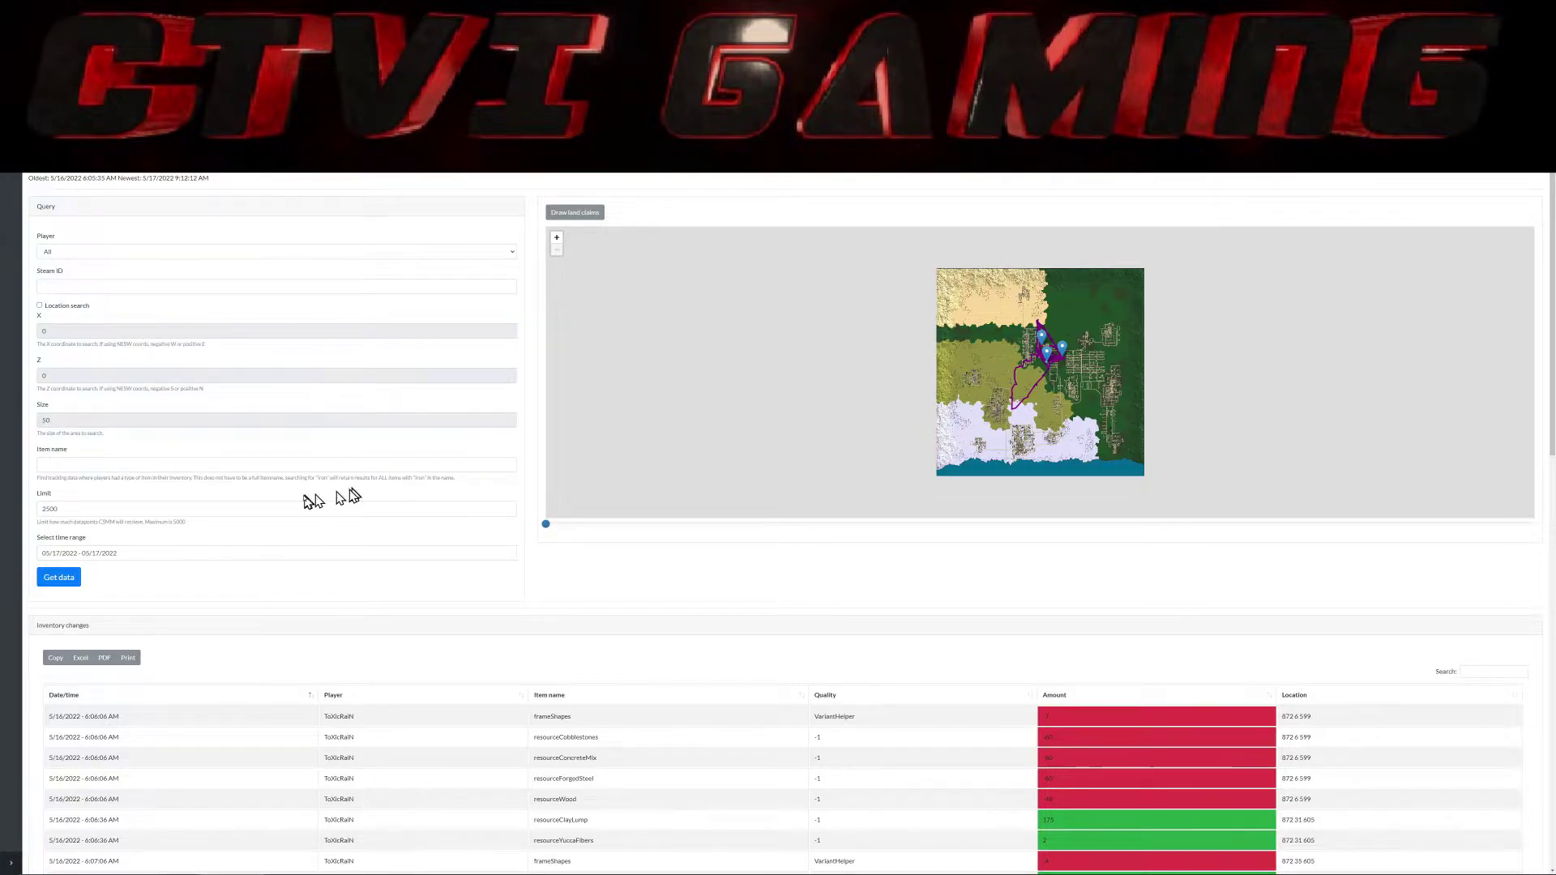
click(57, 580)
click(58, 581)
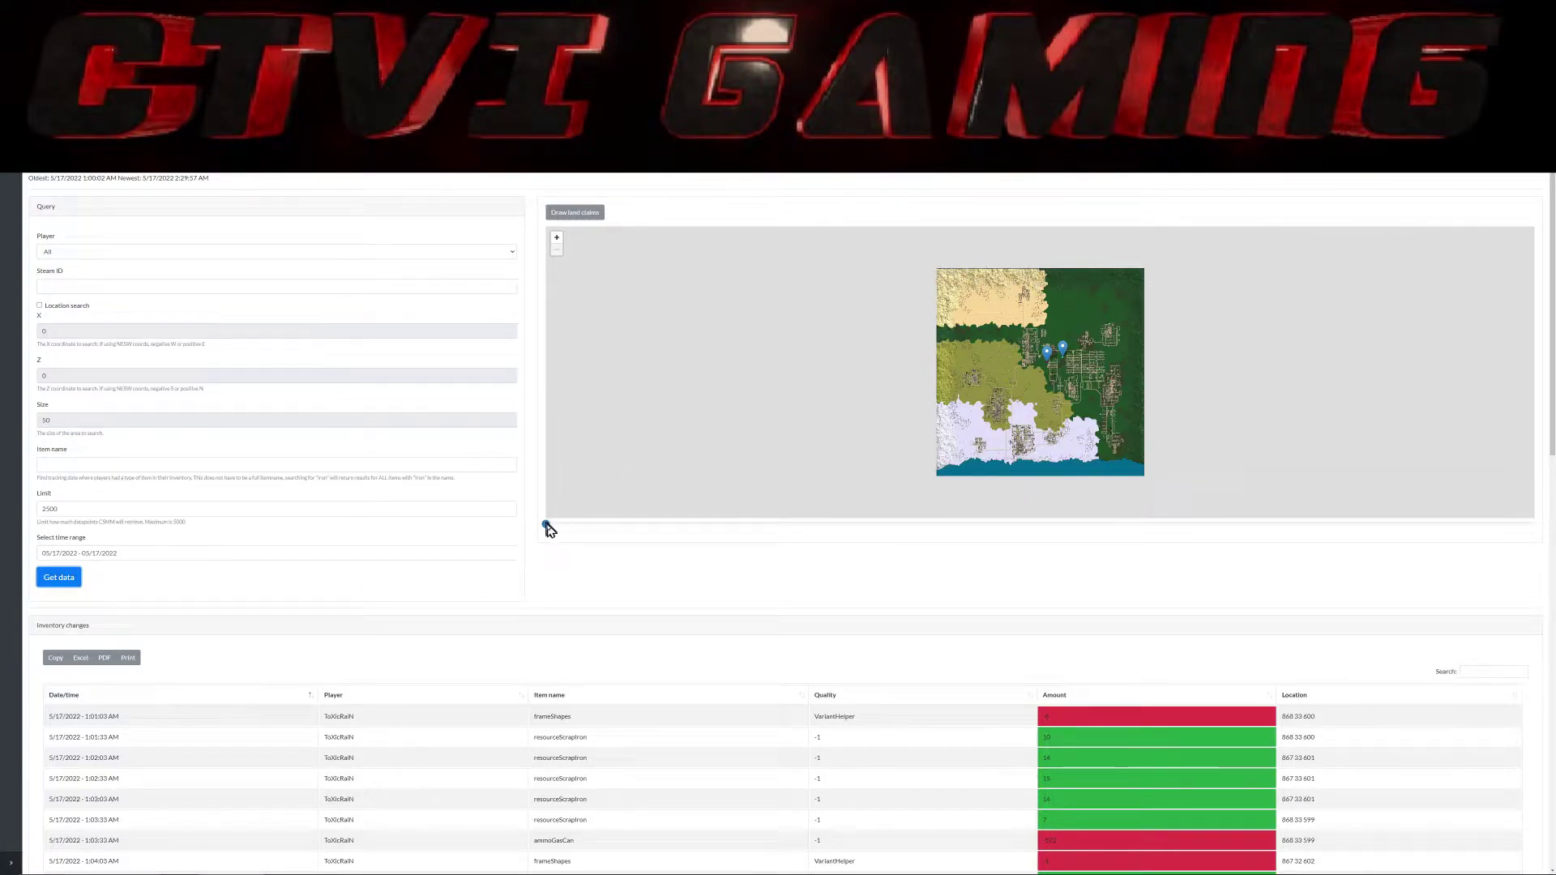
Step: Scrub the map timeline, and reload the data to review the inventory changes table
drag(548, 525, 531, 459)
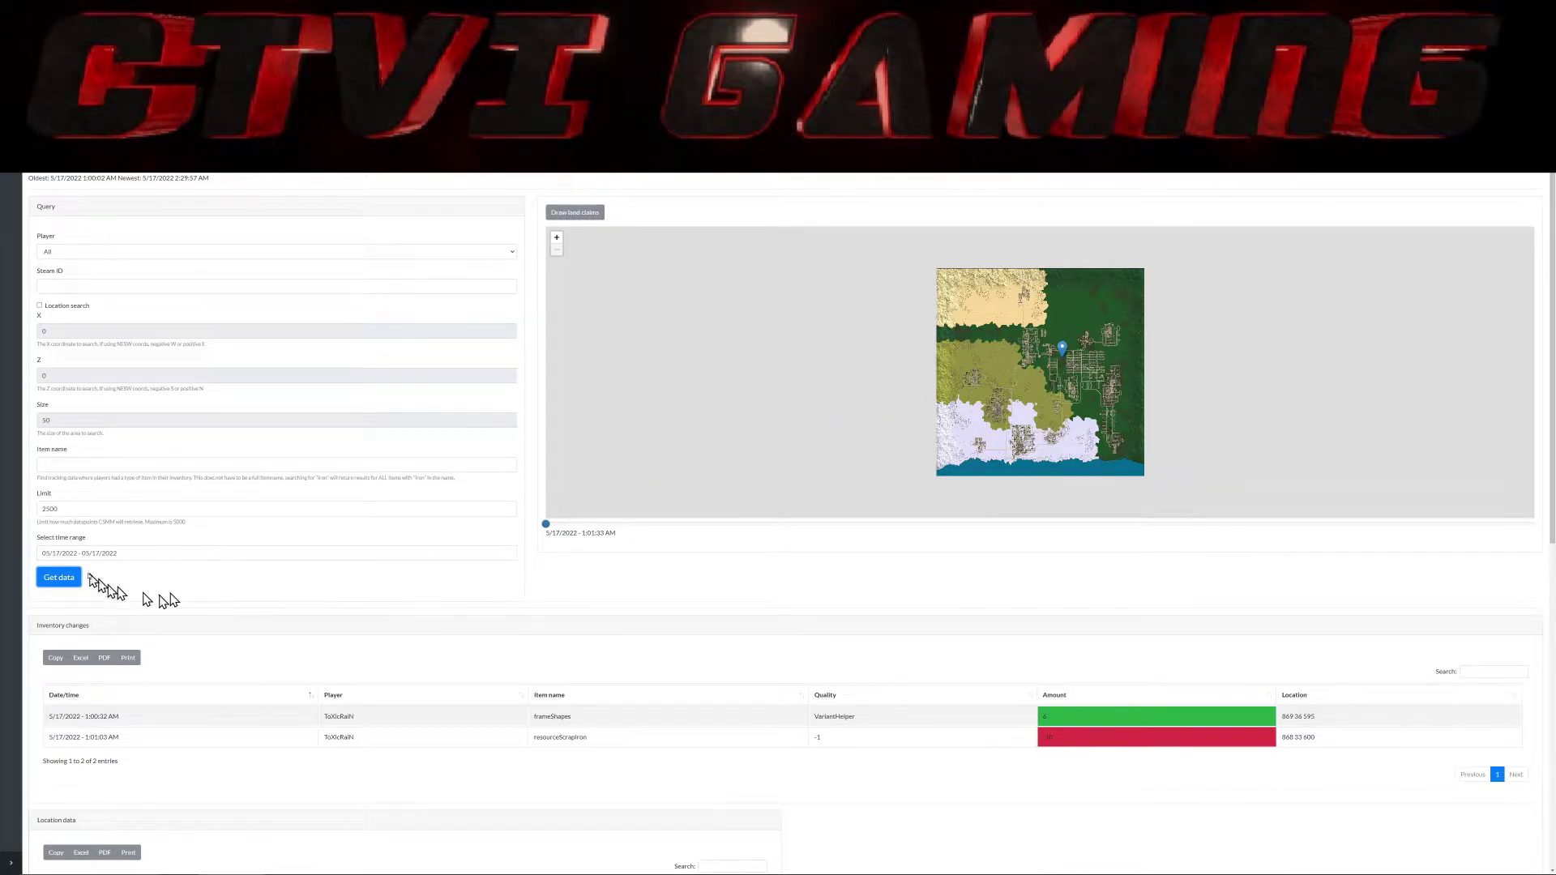
click(58, 577)
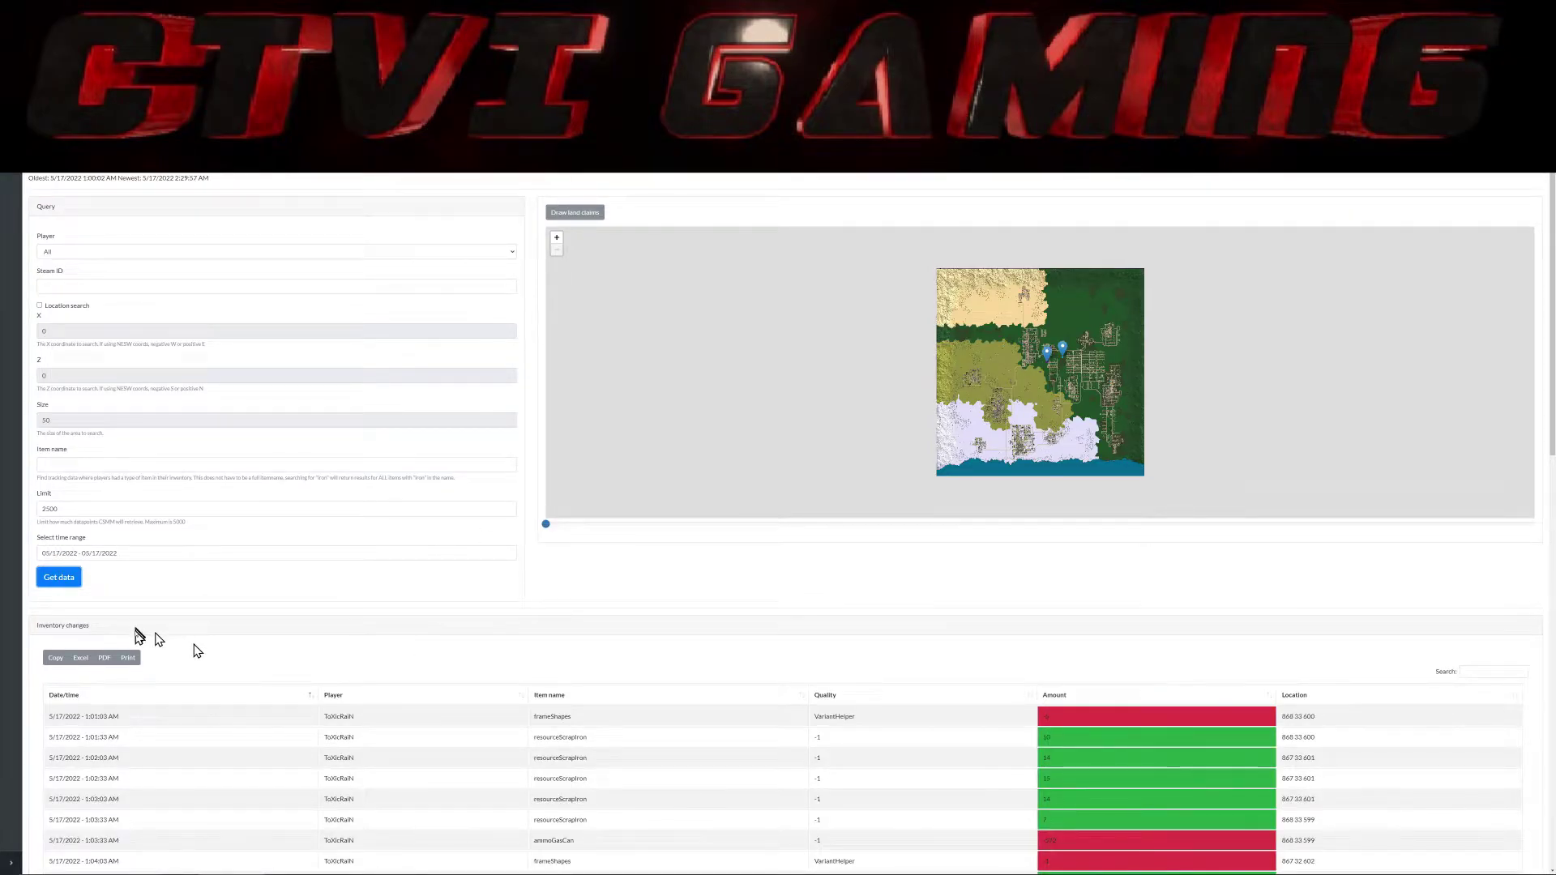
scroll(342, 624, down, 2)
scroll(342, 624, down, 1)
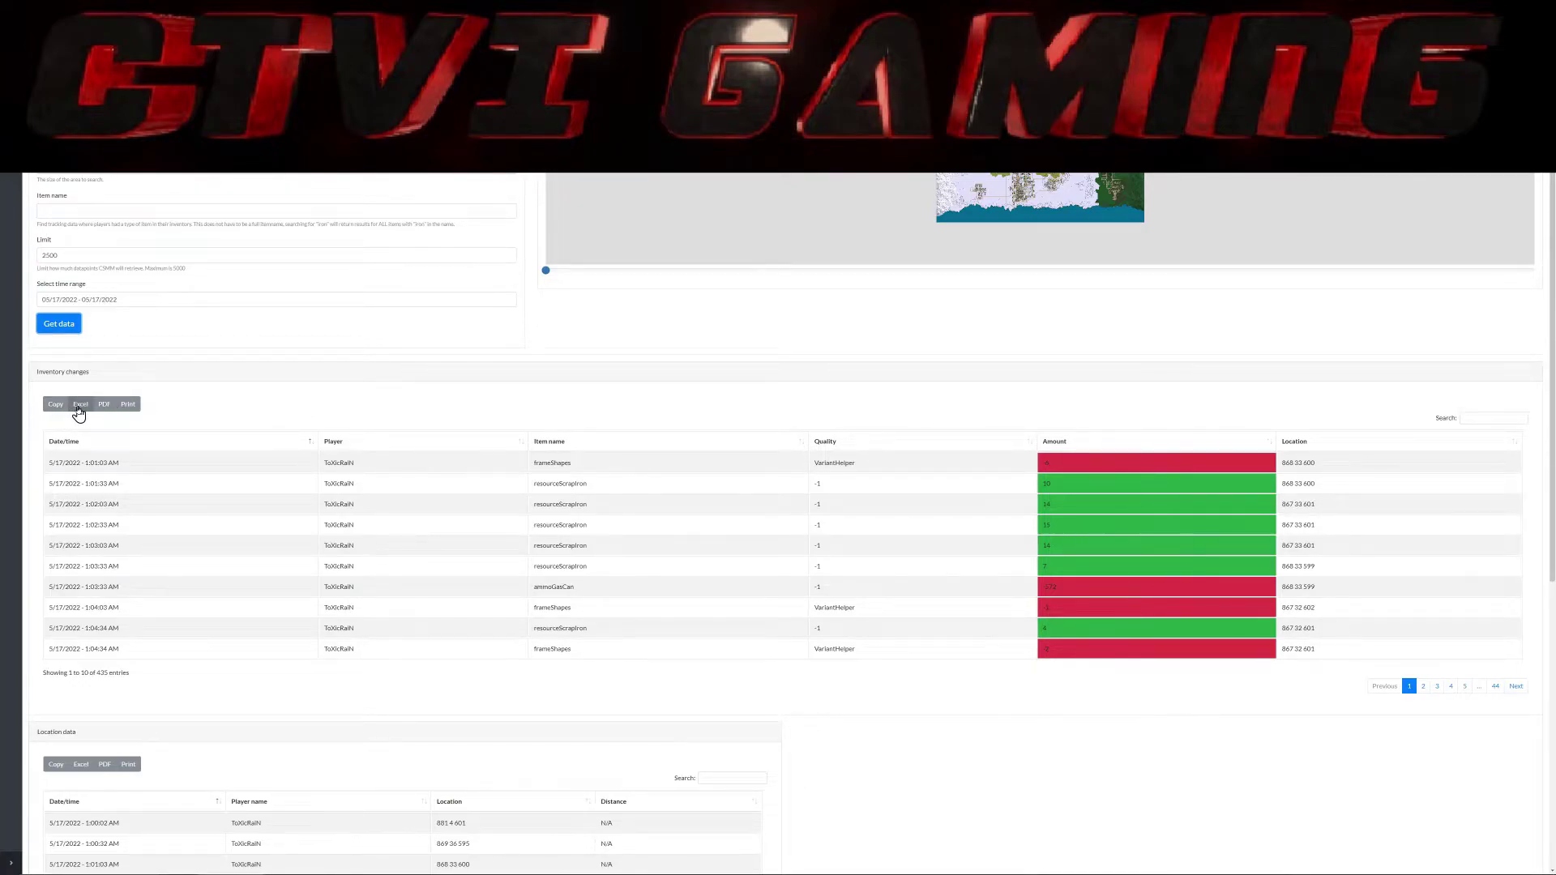
click(1501, 417)
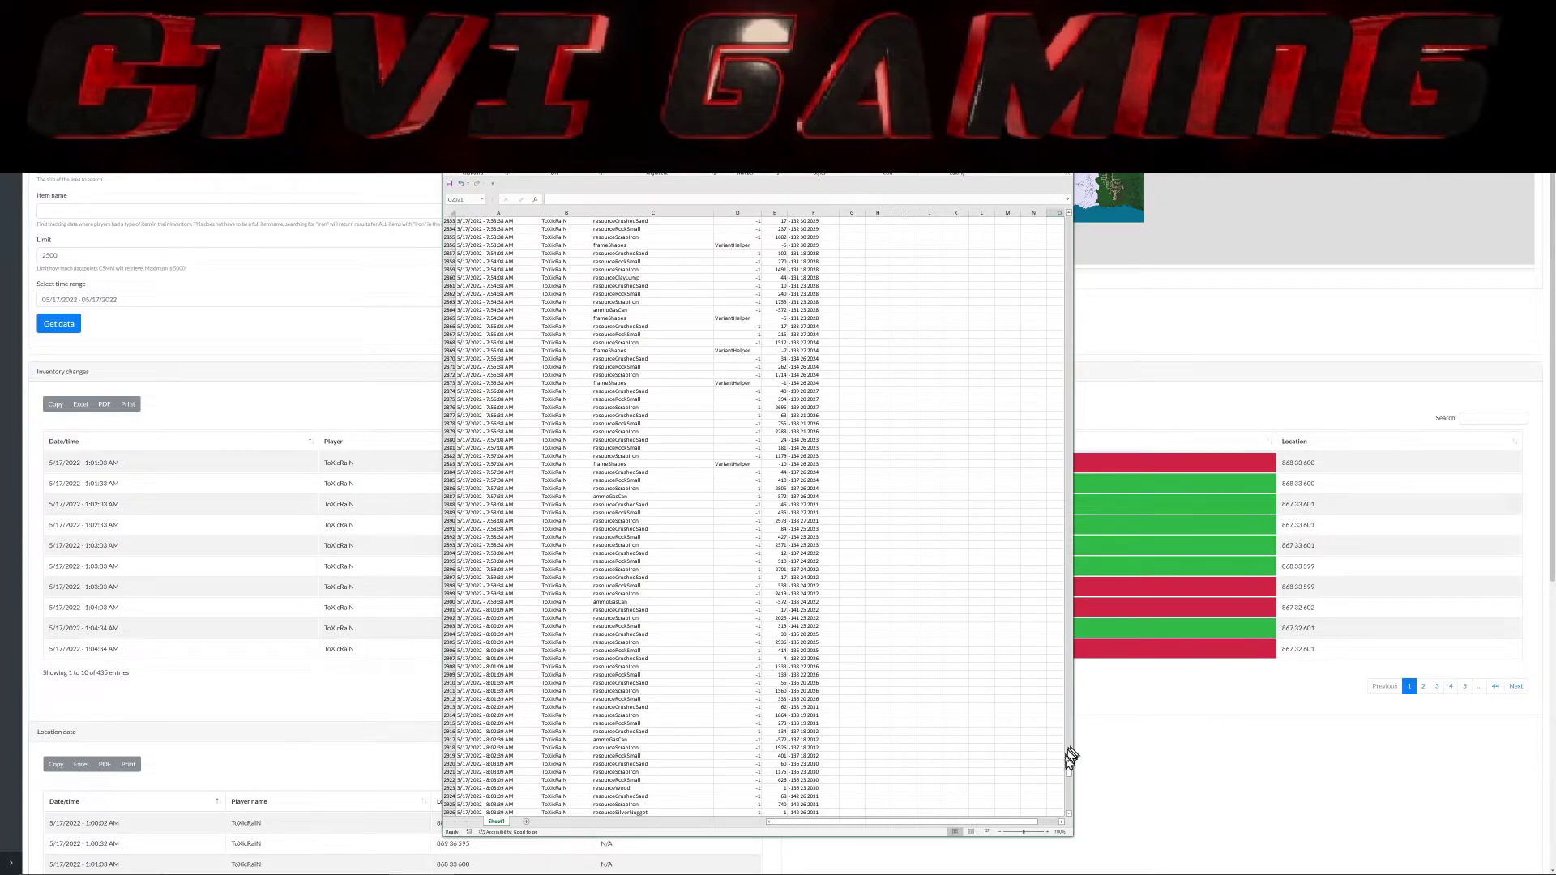
Step: Switch to the exported inventory spreadsheet in Excel and find the entries around 1:14 AM on 5/17/2022
drag(1071, 774, 1078, 199)
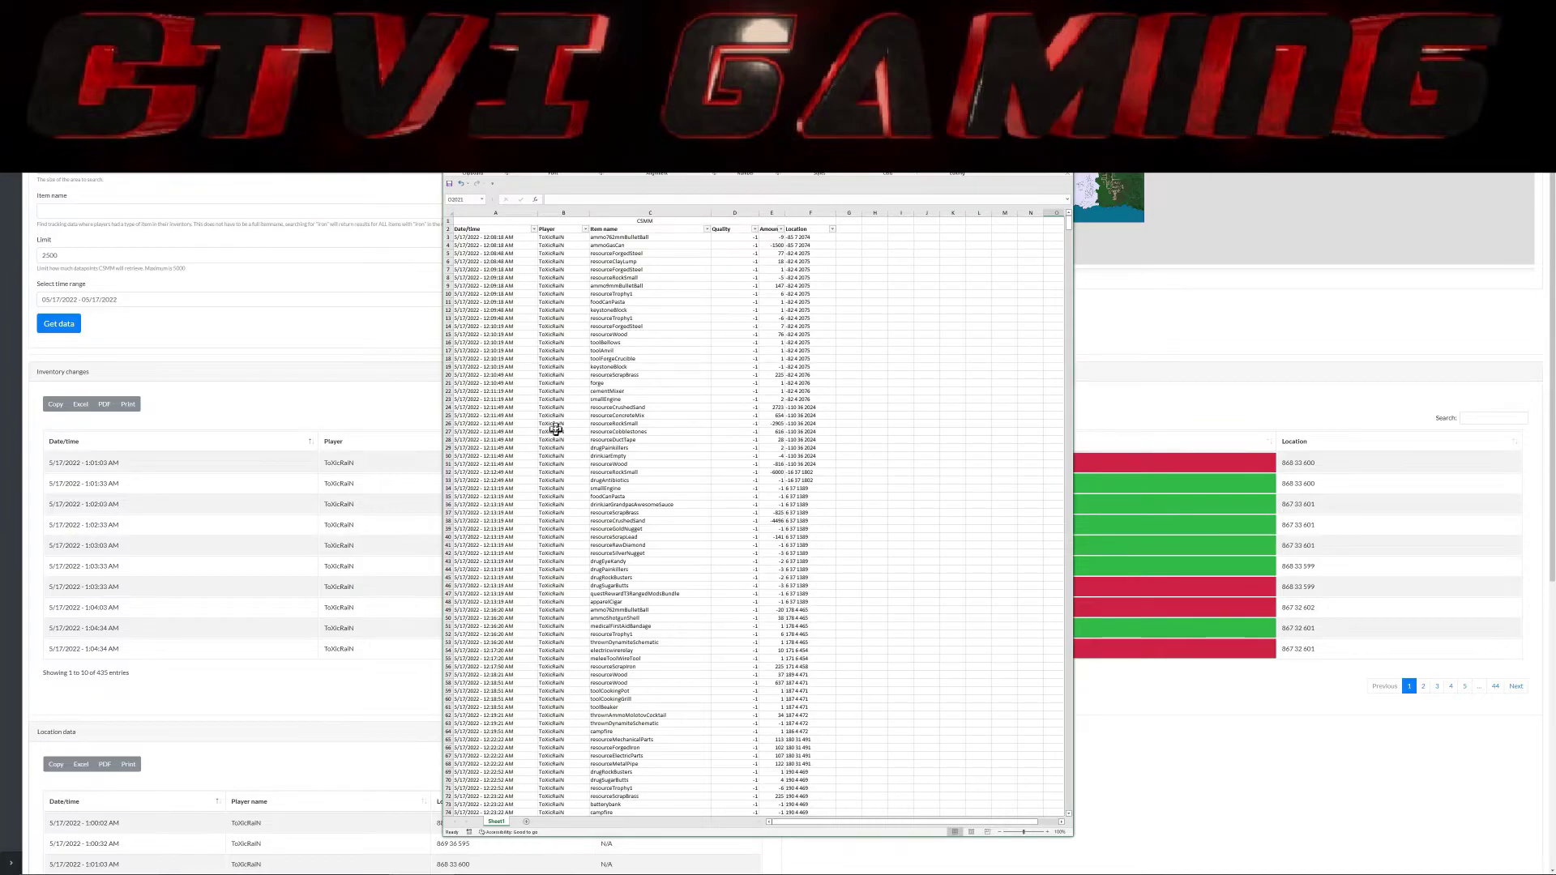
scroll(556, 430, down, 20)
scroll(591, 534, down, 20)
scroll(537, 577, down, 20)
scroll(523, 602, down, 14)
scroll(525, 602, up, 3)
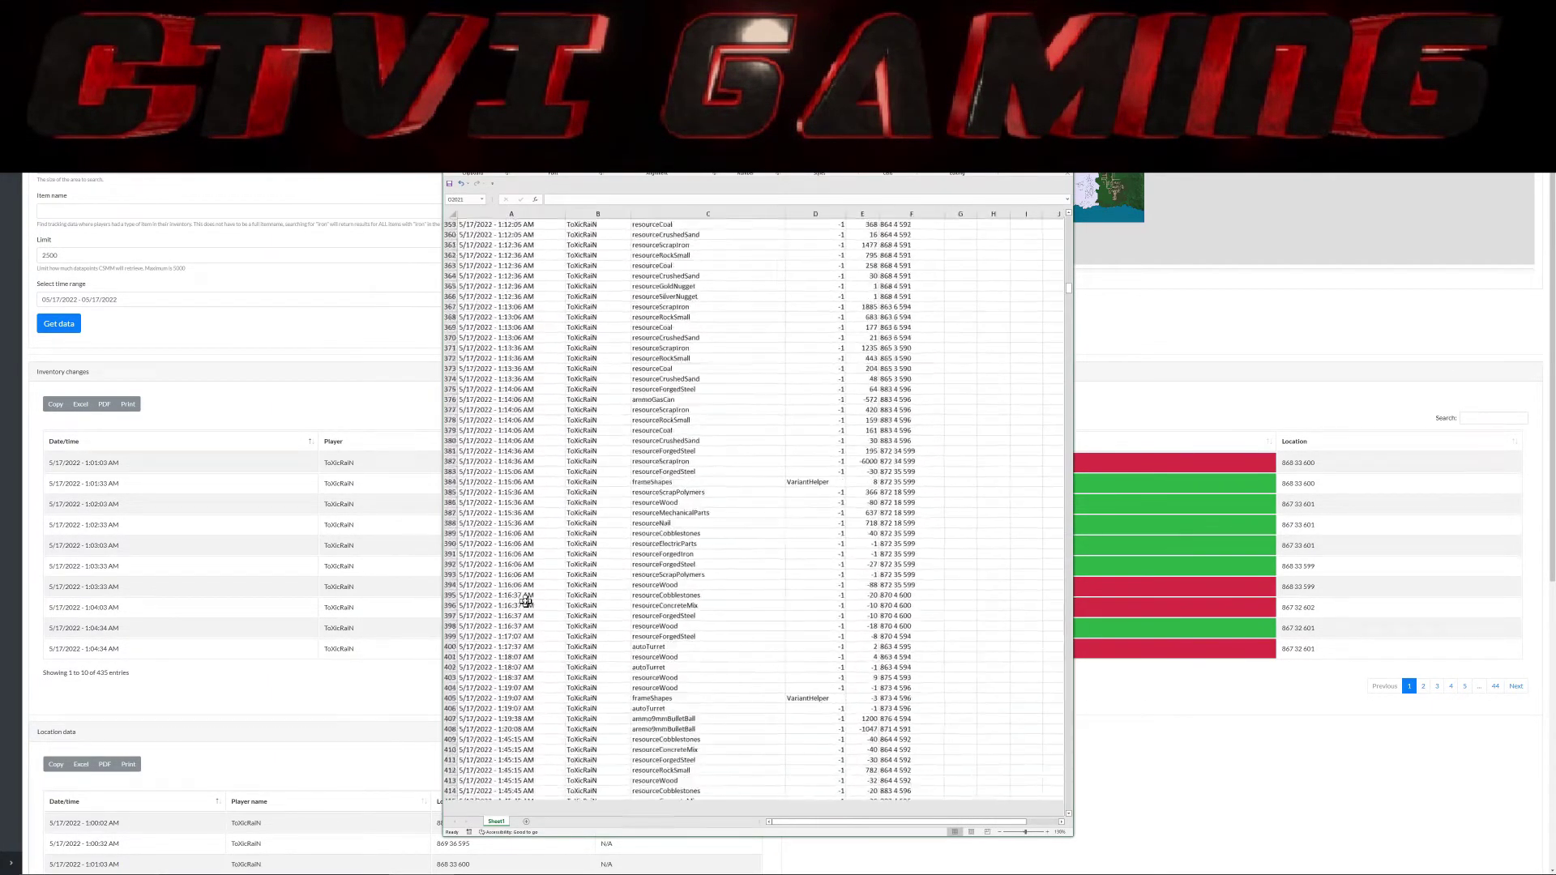
scroll(525, 601, up, 1)
scroll(538, 588, up, 2)
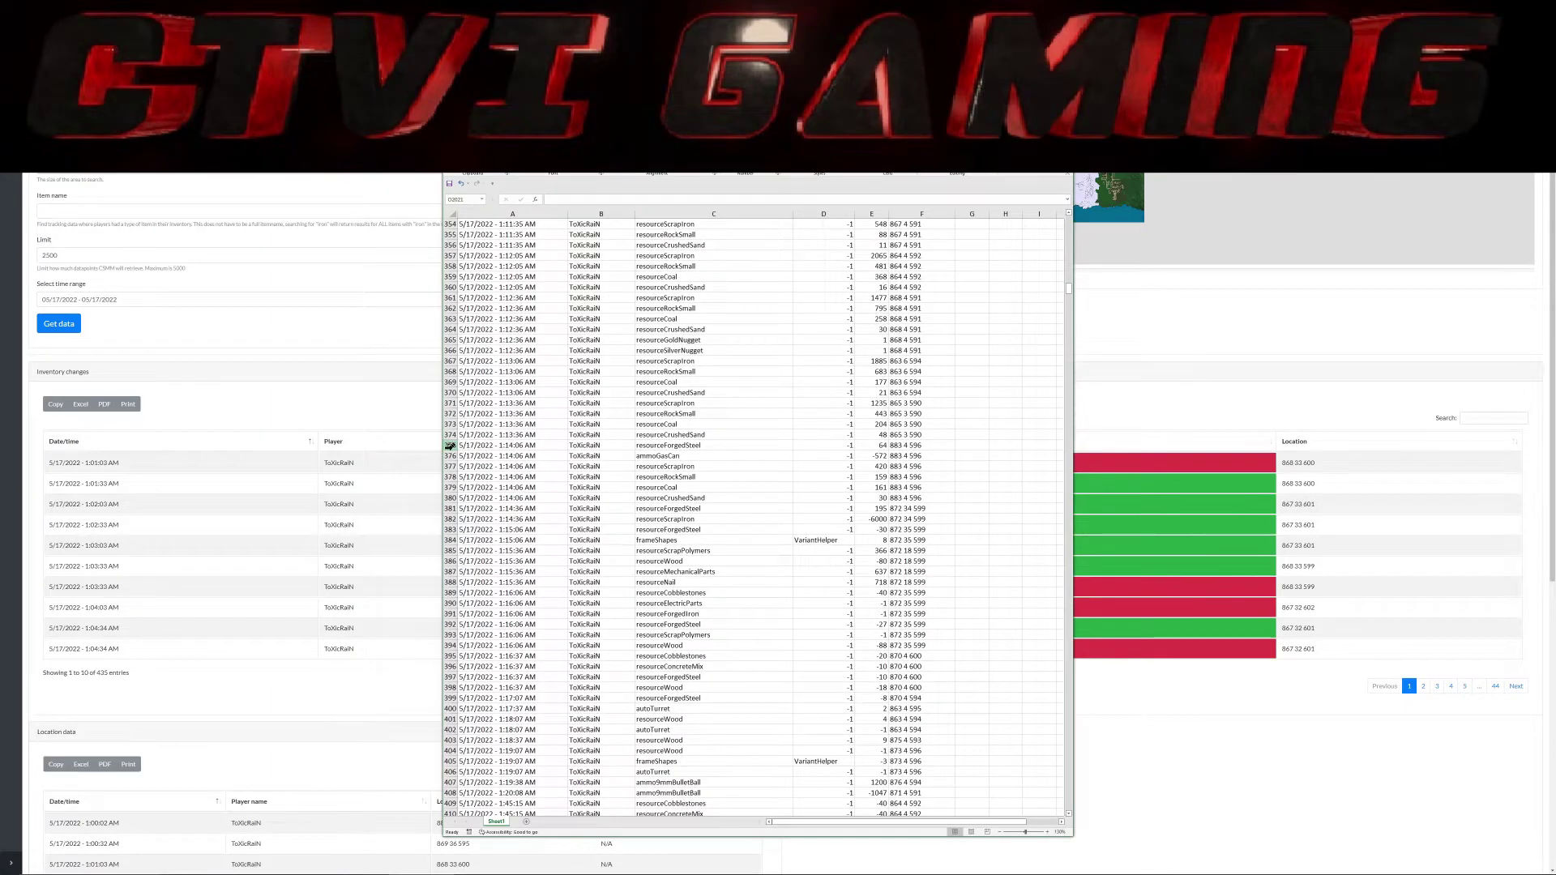
Step: Select the entries in rows 375 to 387 and widen the Excel window to show all their columns
drag(483, 452, 810, 565)
drag(440, 691, 180, 648)
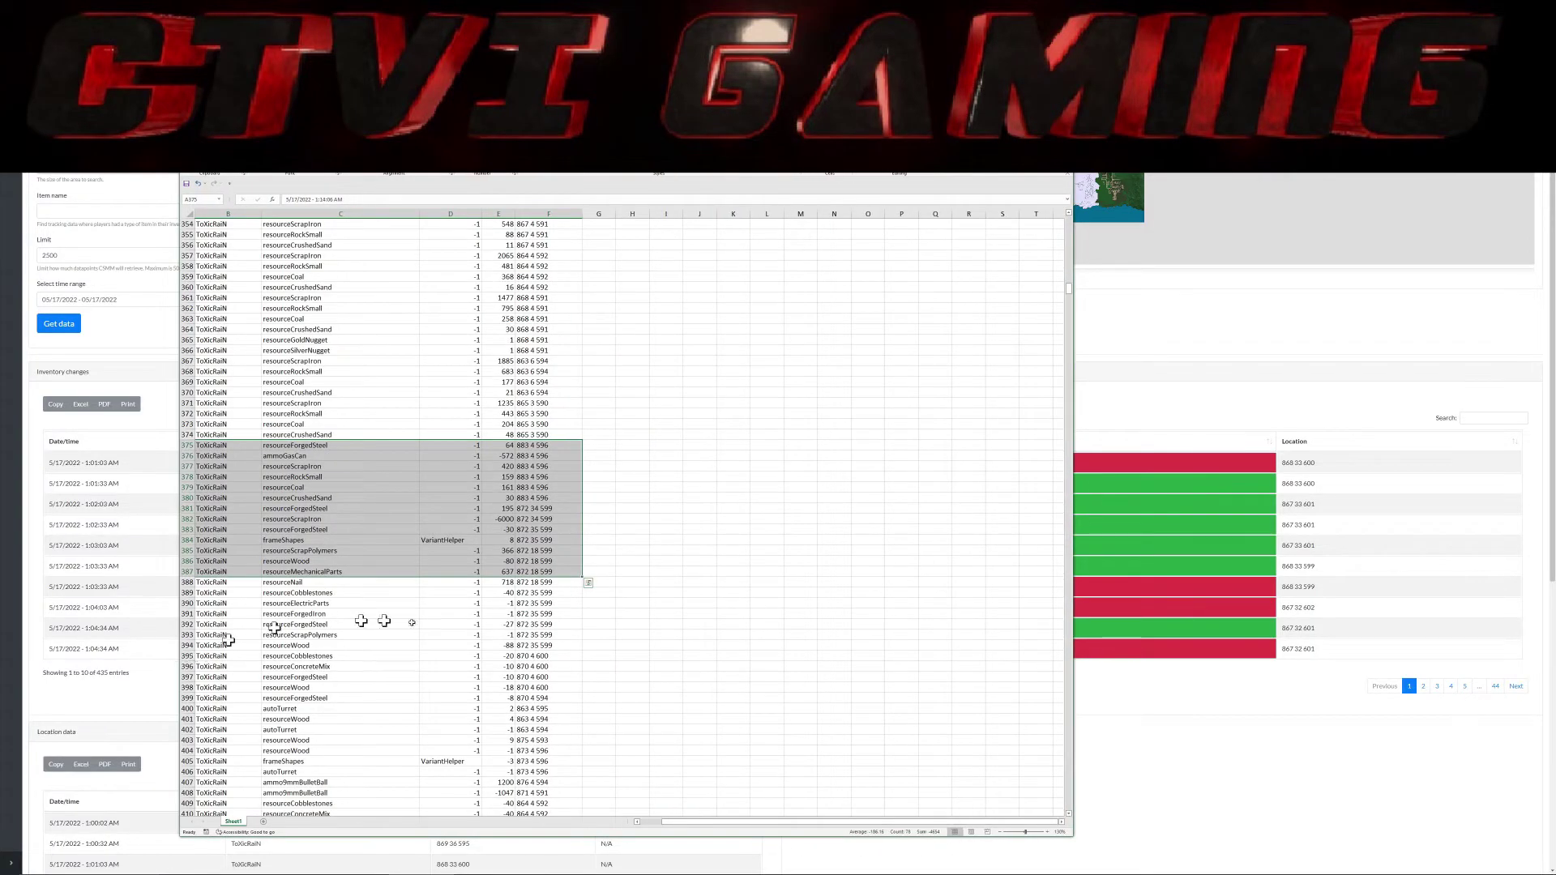
click(652, 821)
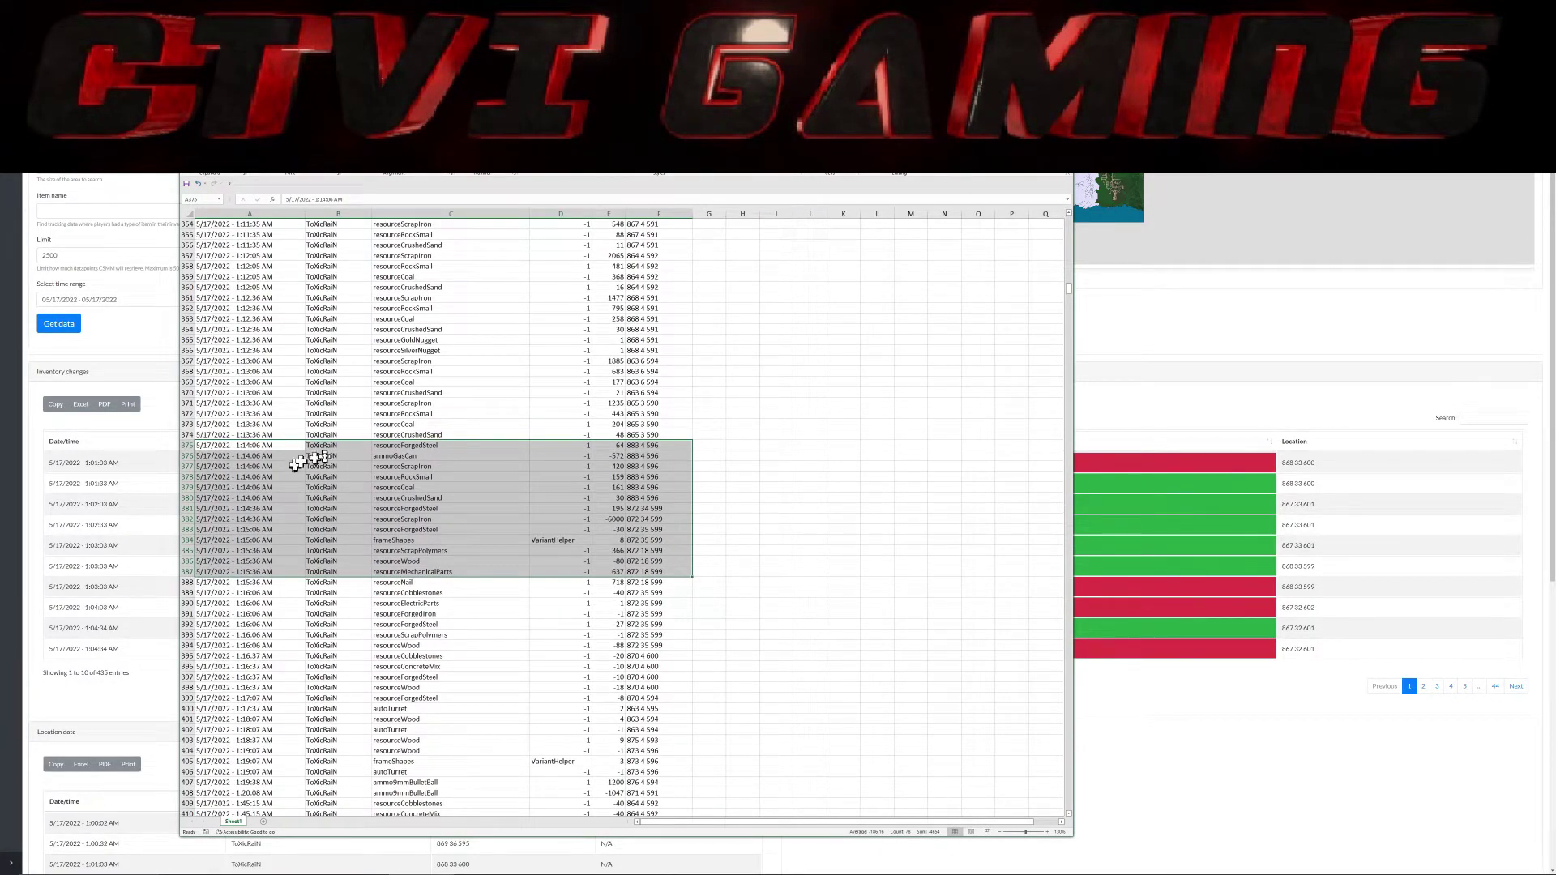
Step: Compare the resourceScrapIron entries at 1:14:06 AM and 1:14:36 AM
click(464, 470)
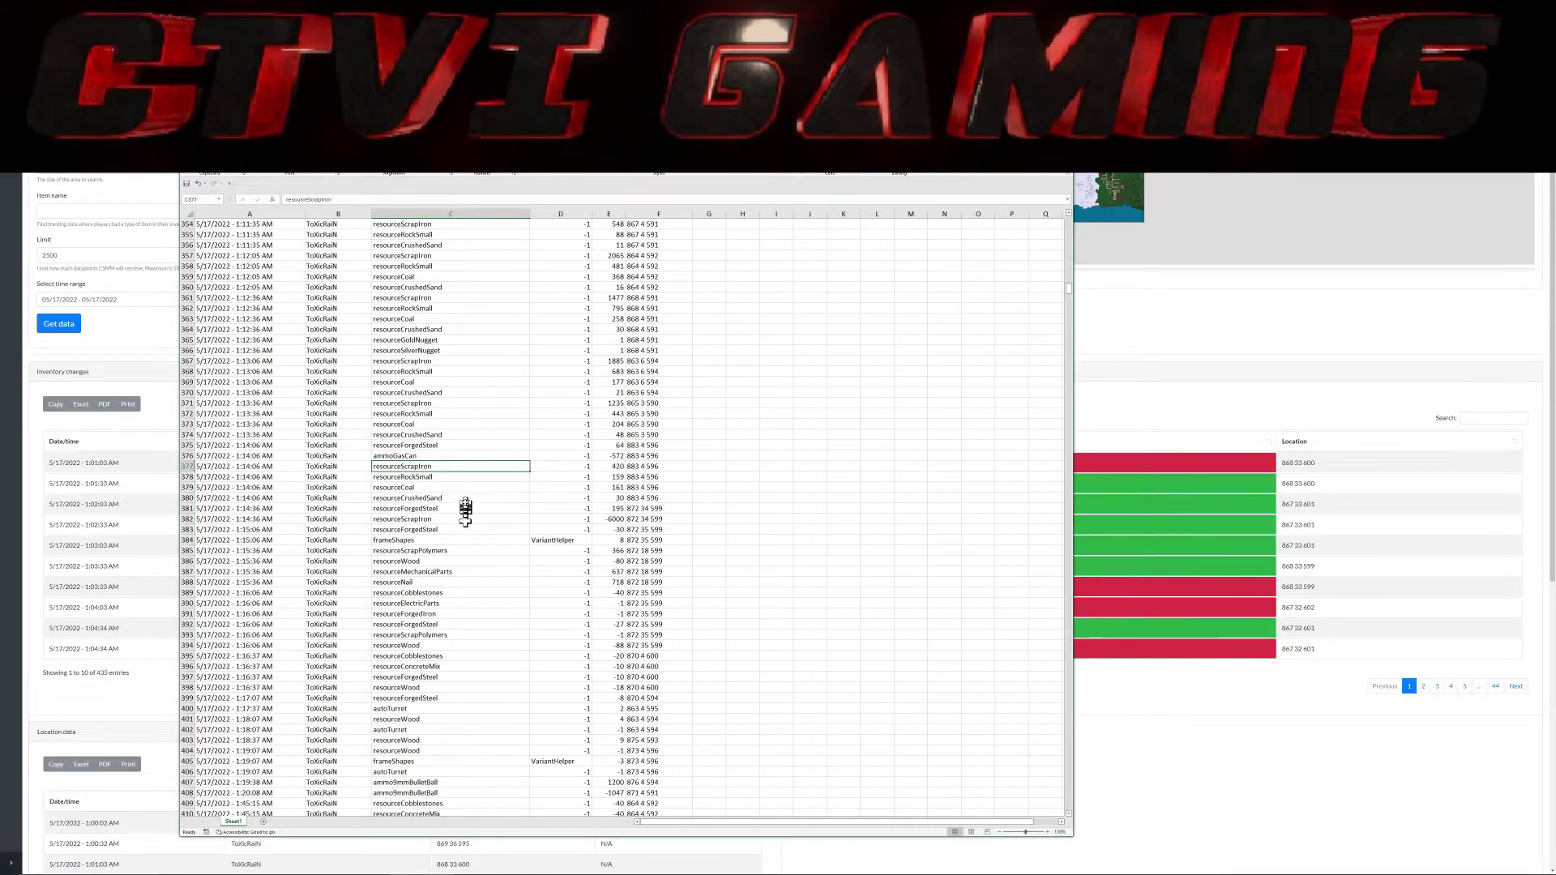
click(466, 489)
click(465, 520)
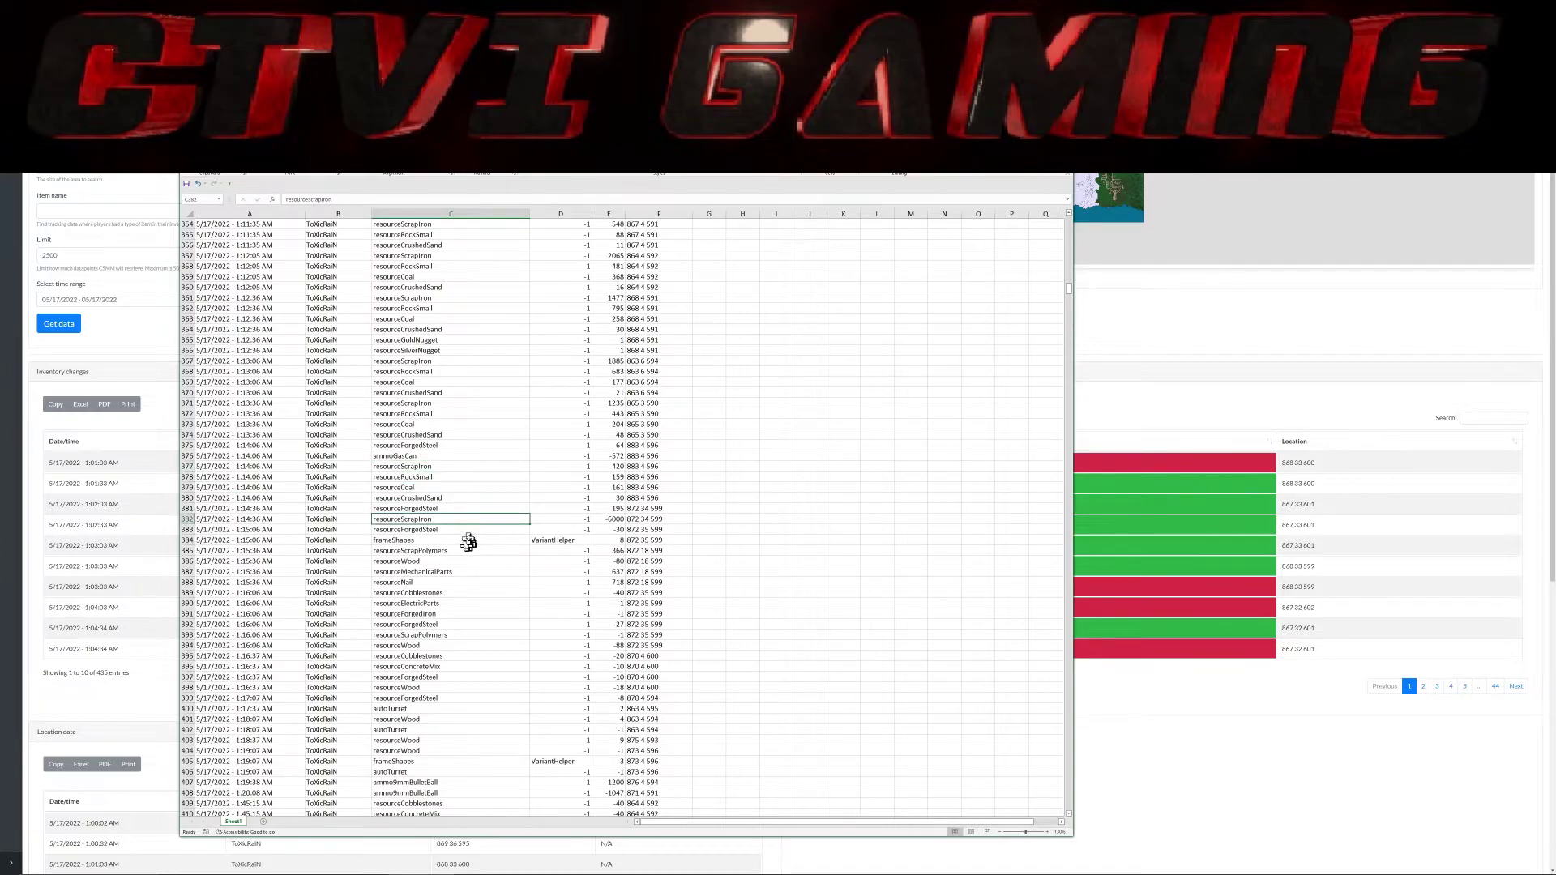
scroll(508, 528, up, 1)
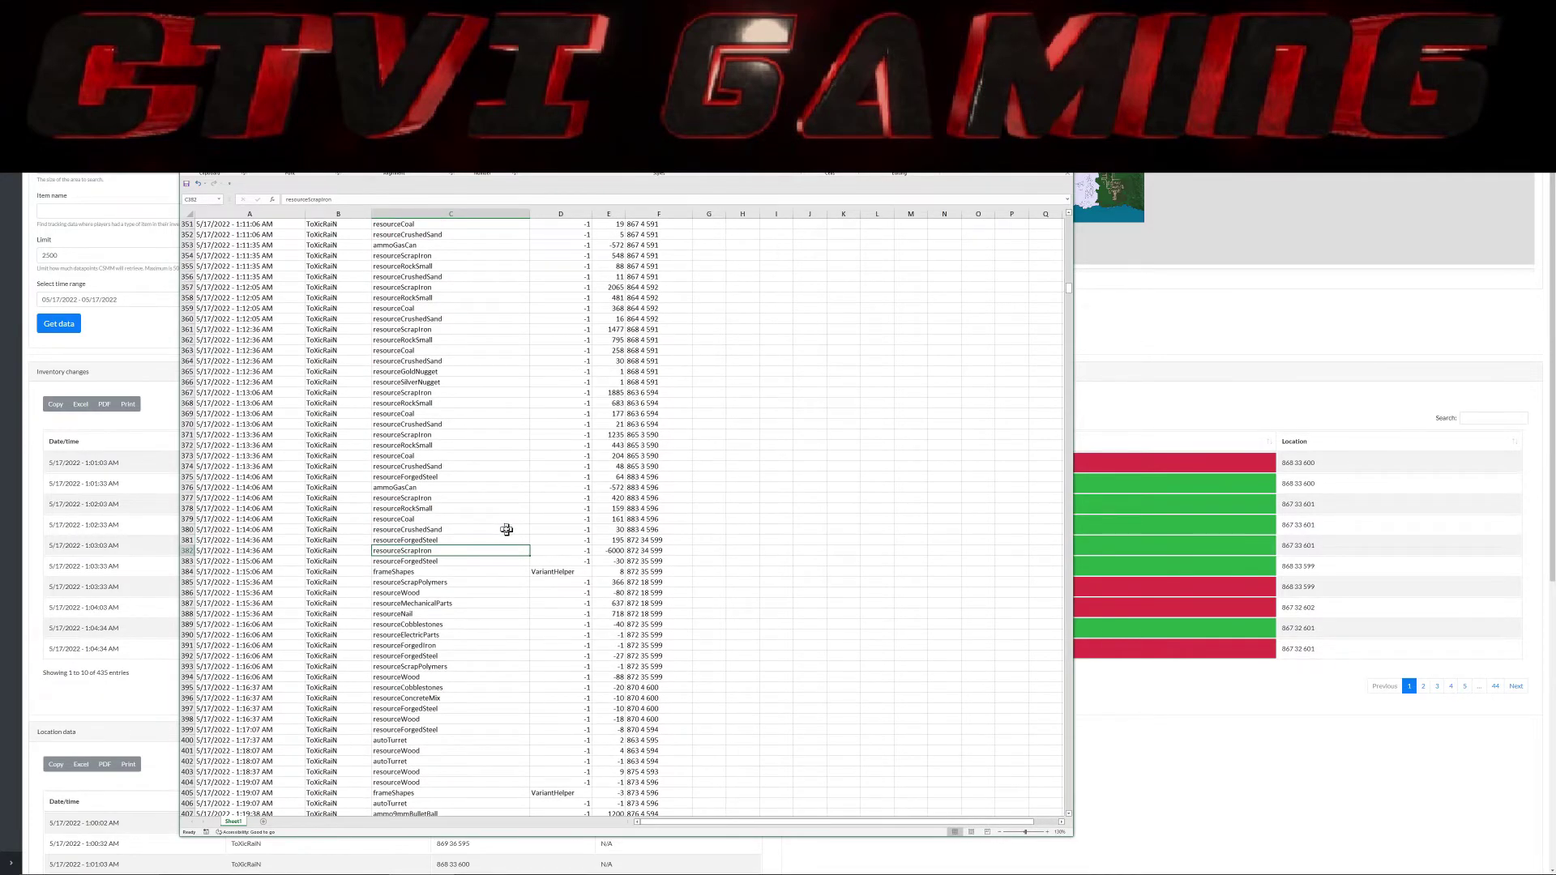
Step: Check the scrap iron, small rock, coal and crushed sand amounts at 1:14:06 AM, plus the ammoGasCan entry
click(607, 499)
click(603, 510)
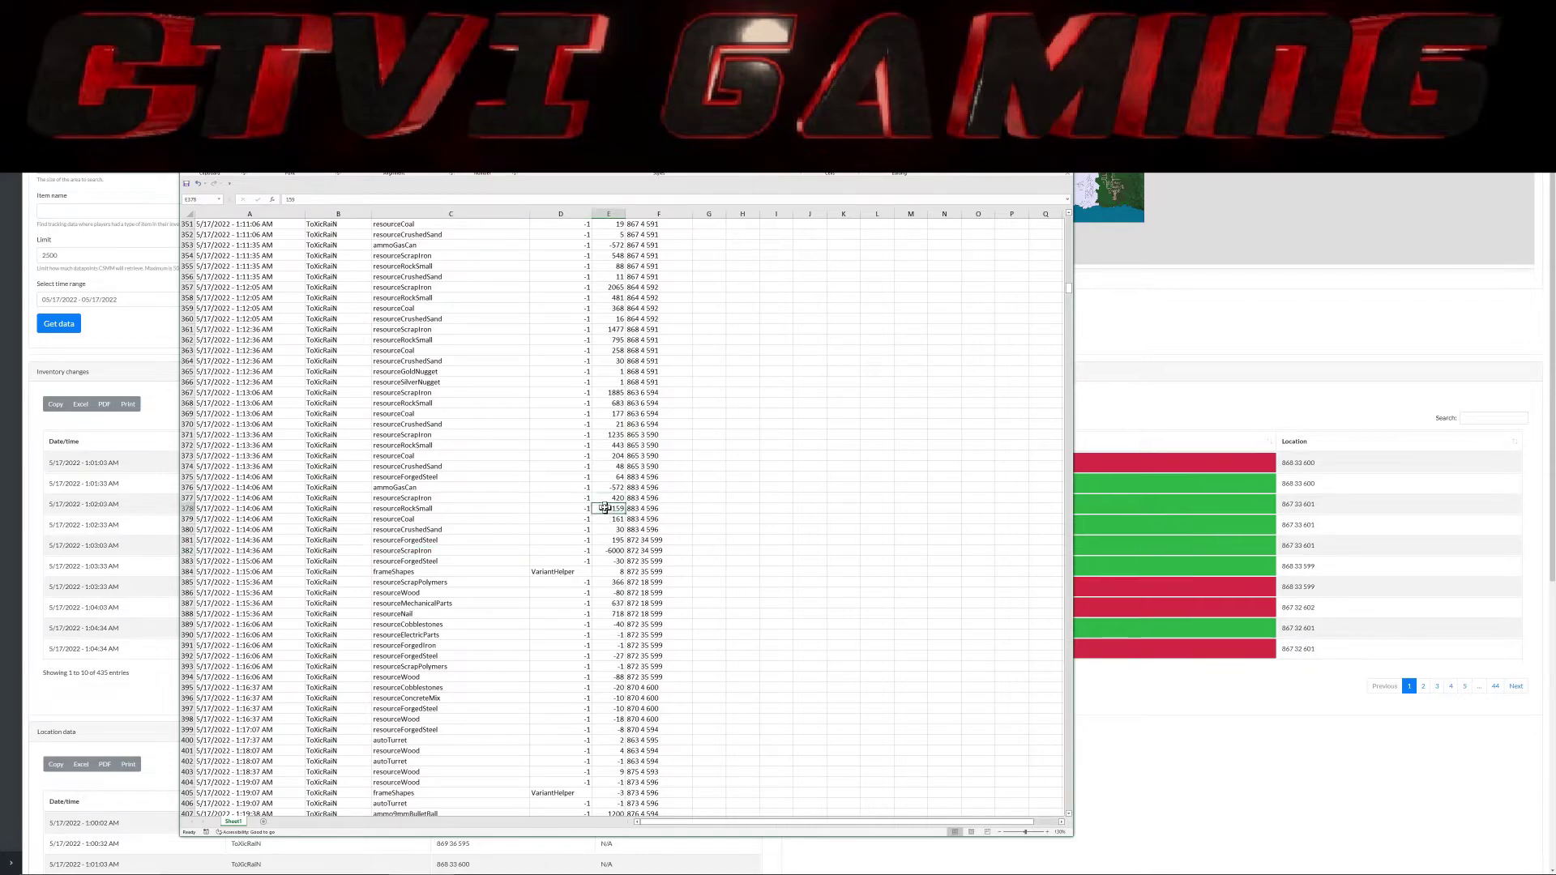
click(602, 518)
click(605, 528)
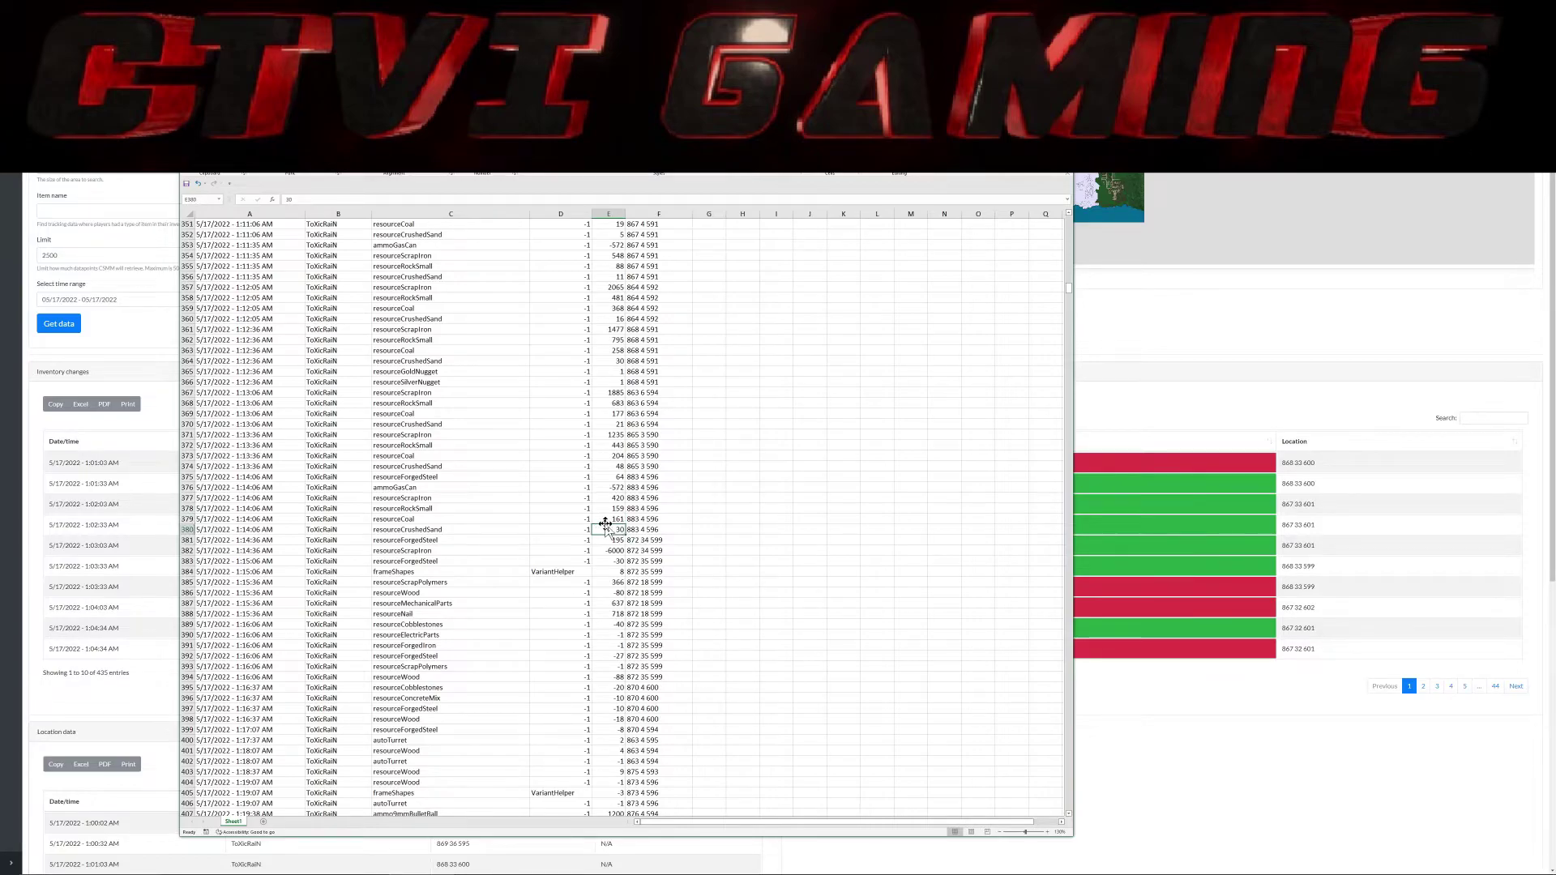
click(508, 488)
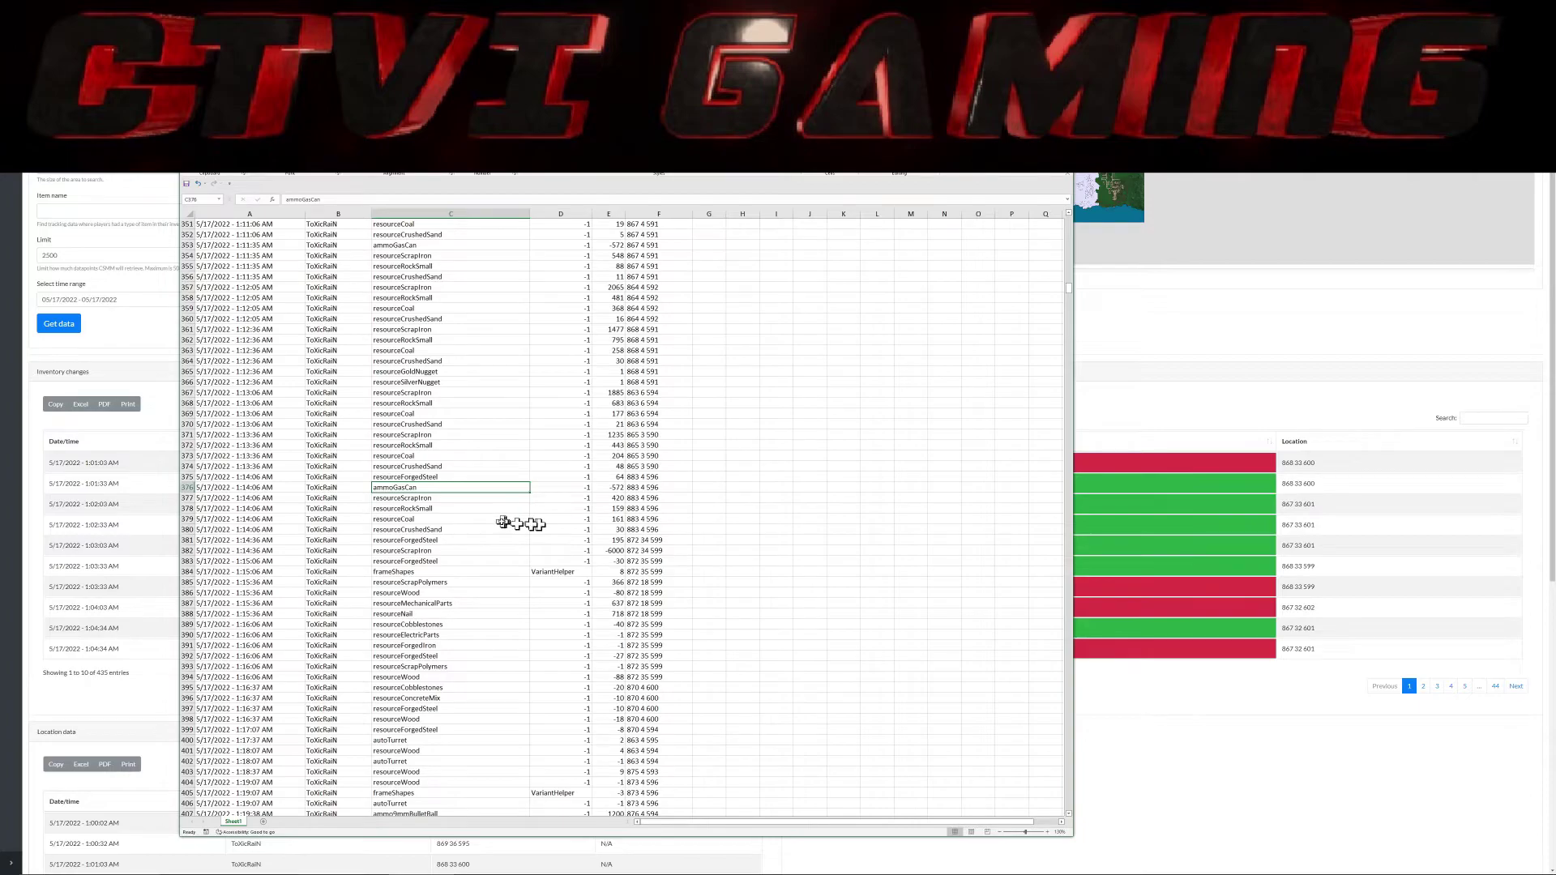
click(467, 501)
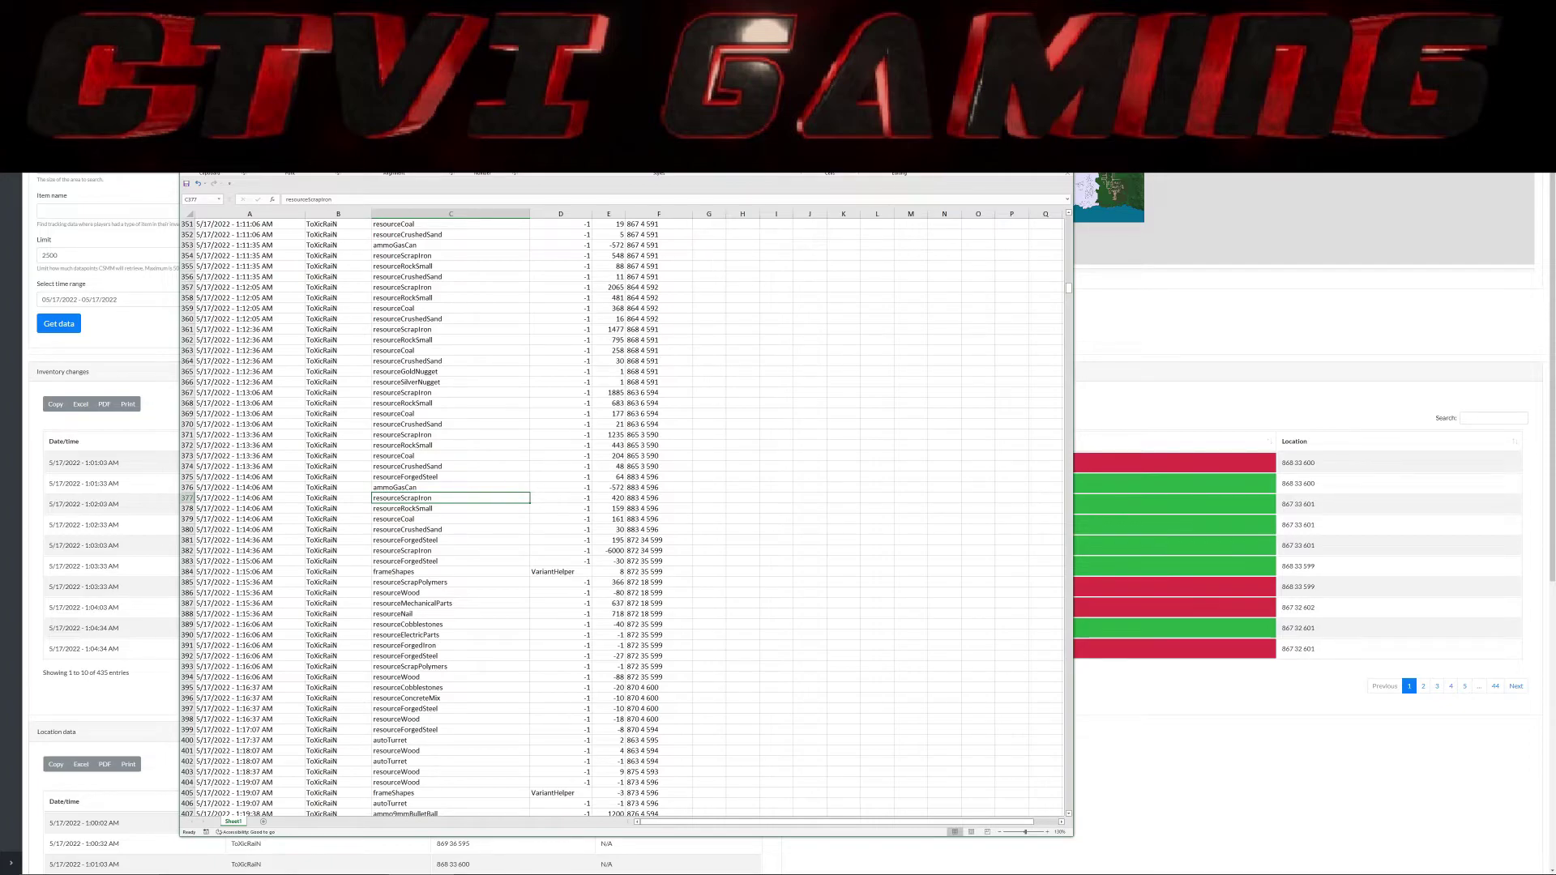
Step: Close the exported workbook without saving and return to the query form
click(1058, 166)
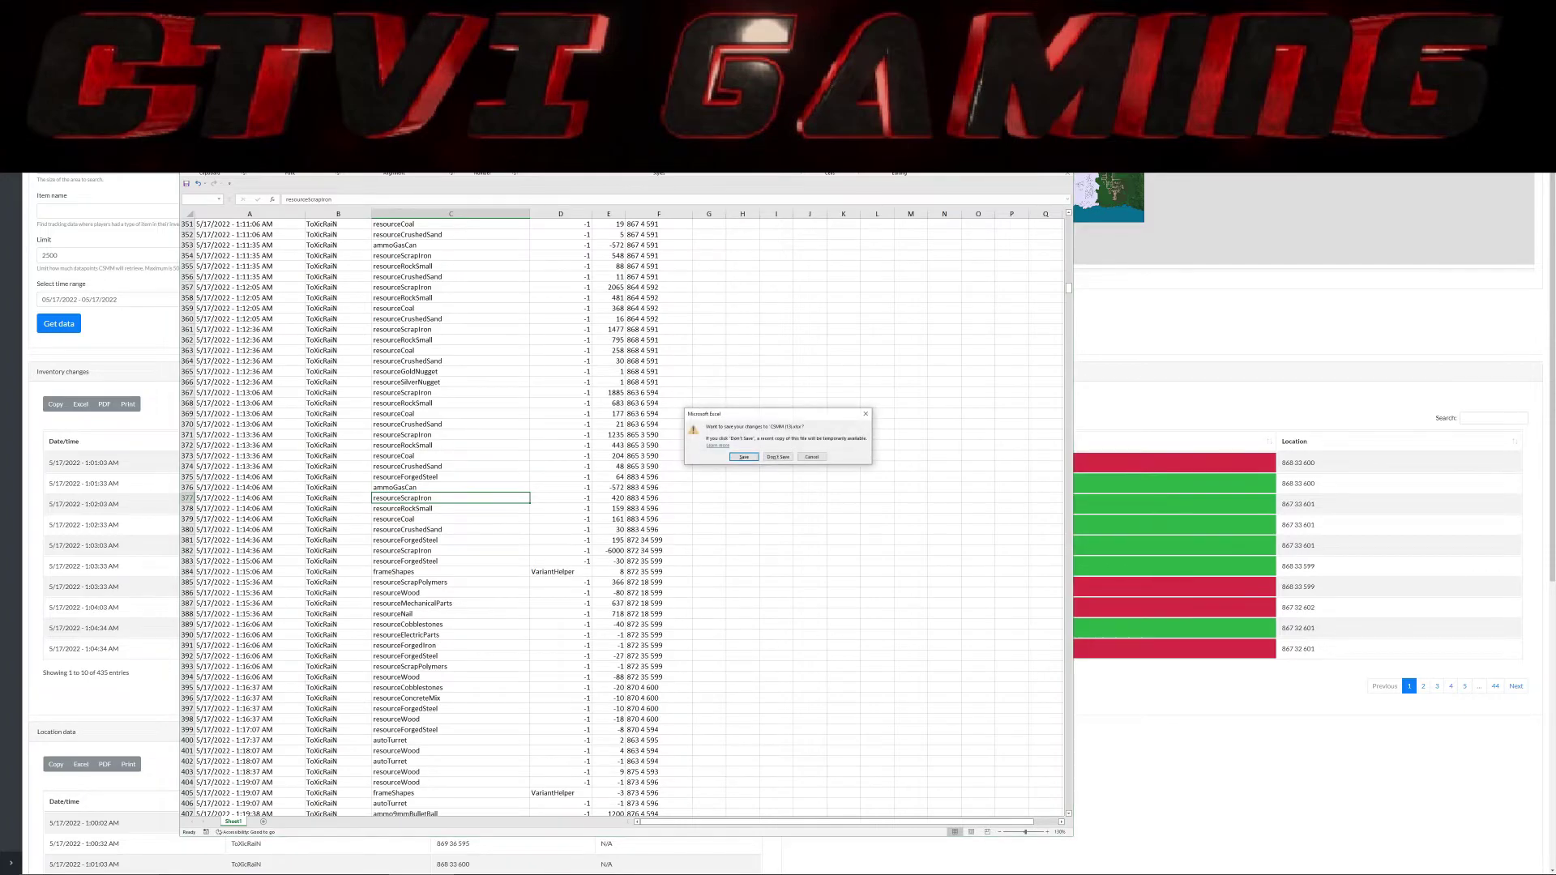
click(785, 456)
scroll(571, 460, up, 3)
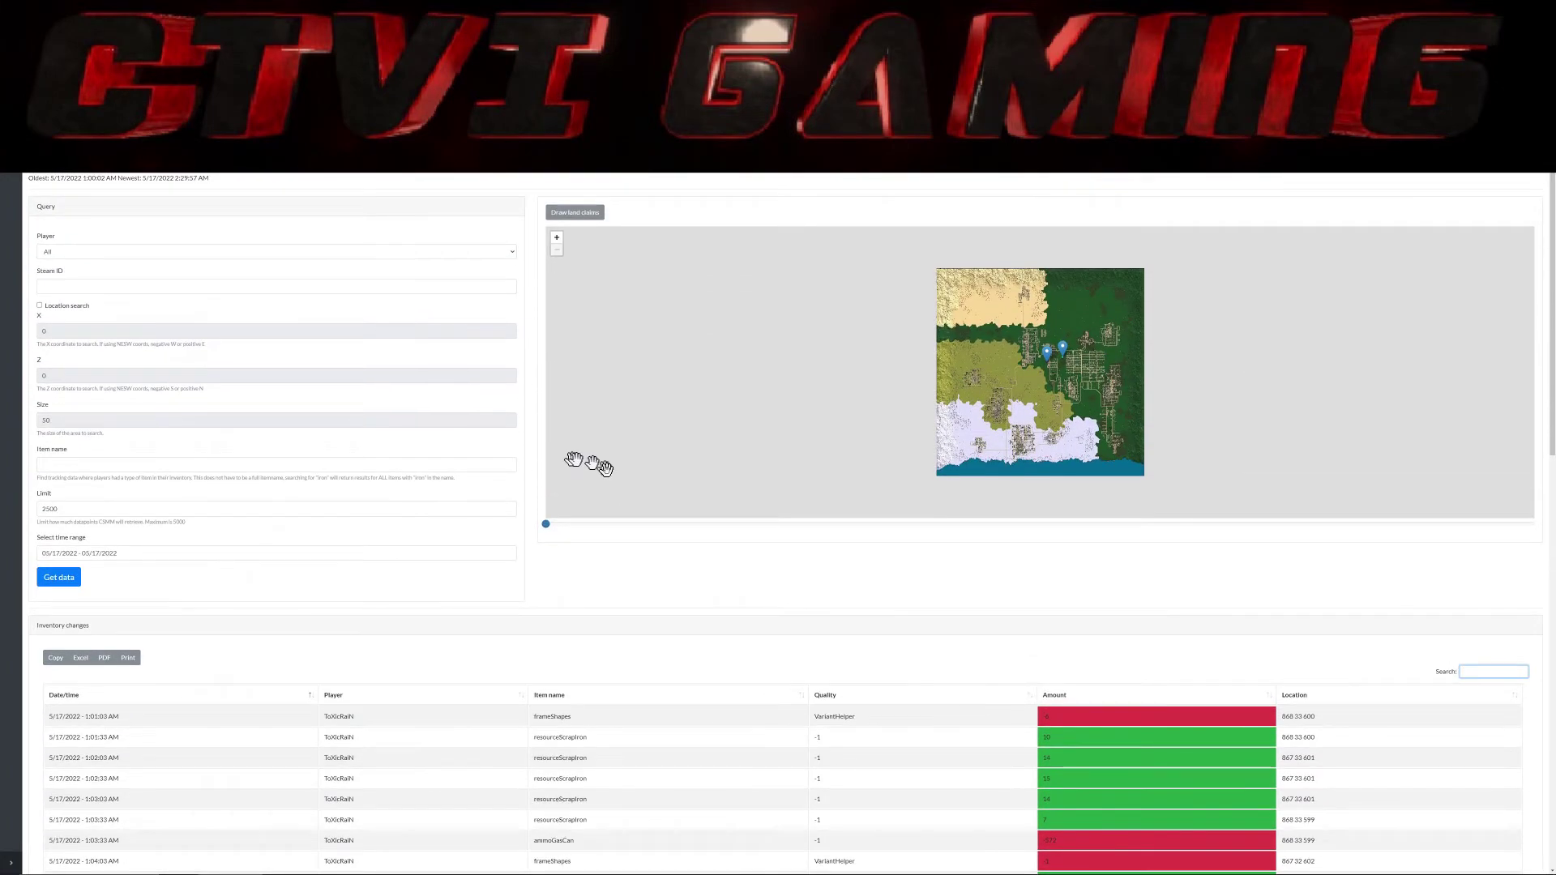
Step: Enable the location search, keep X and Z at 0, set the area size to 25, and get the data
click(76, 308)
click(40, 330)
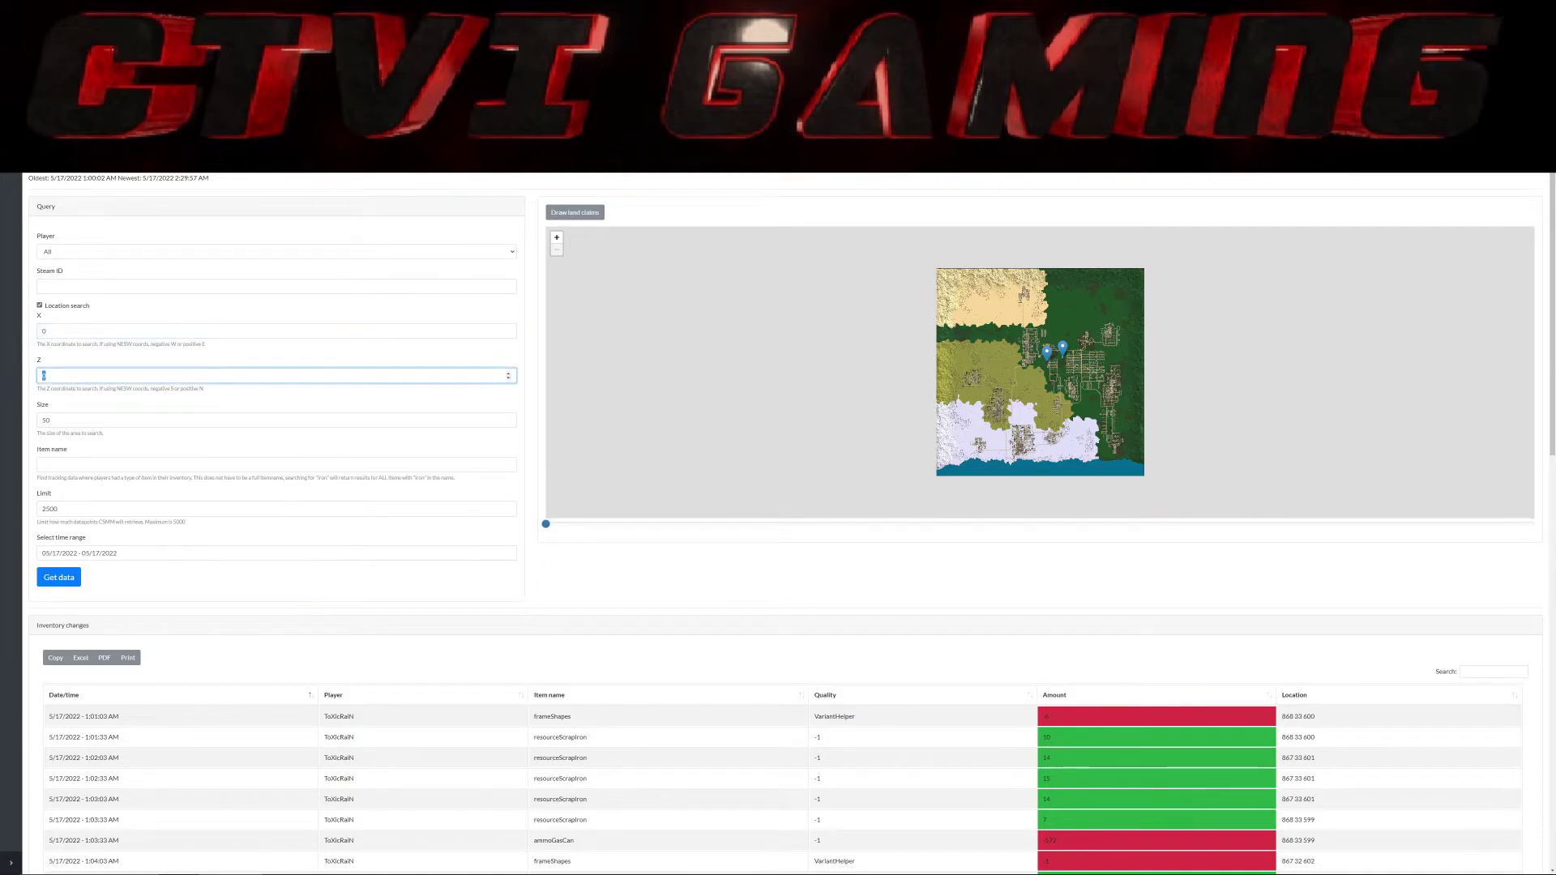
double_click(108, 335)
double_click(39, 376)
double_click(91, 421)
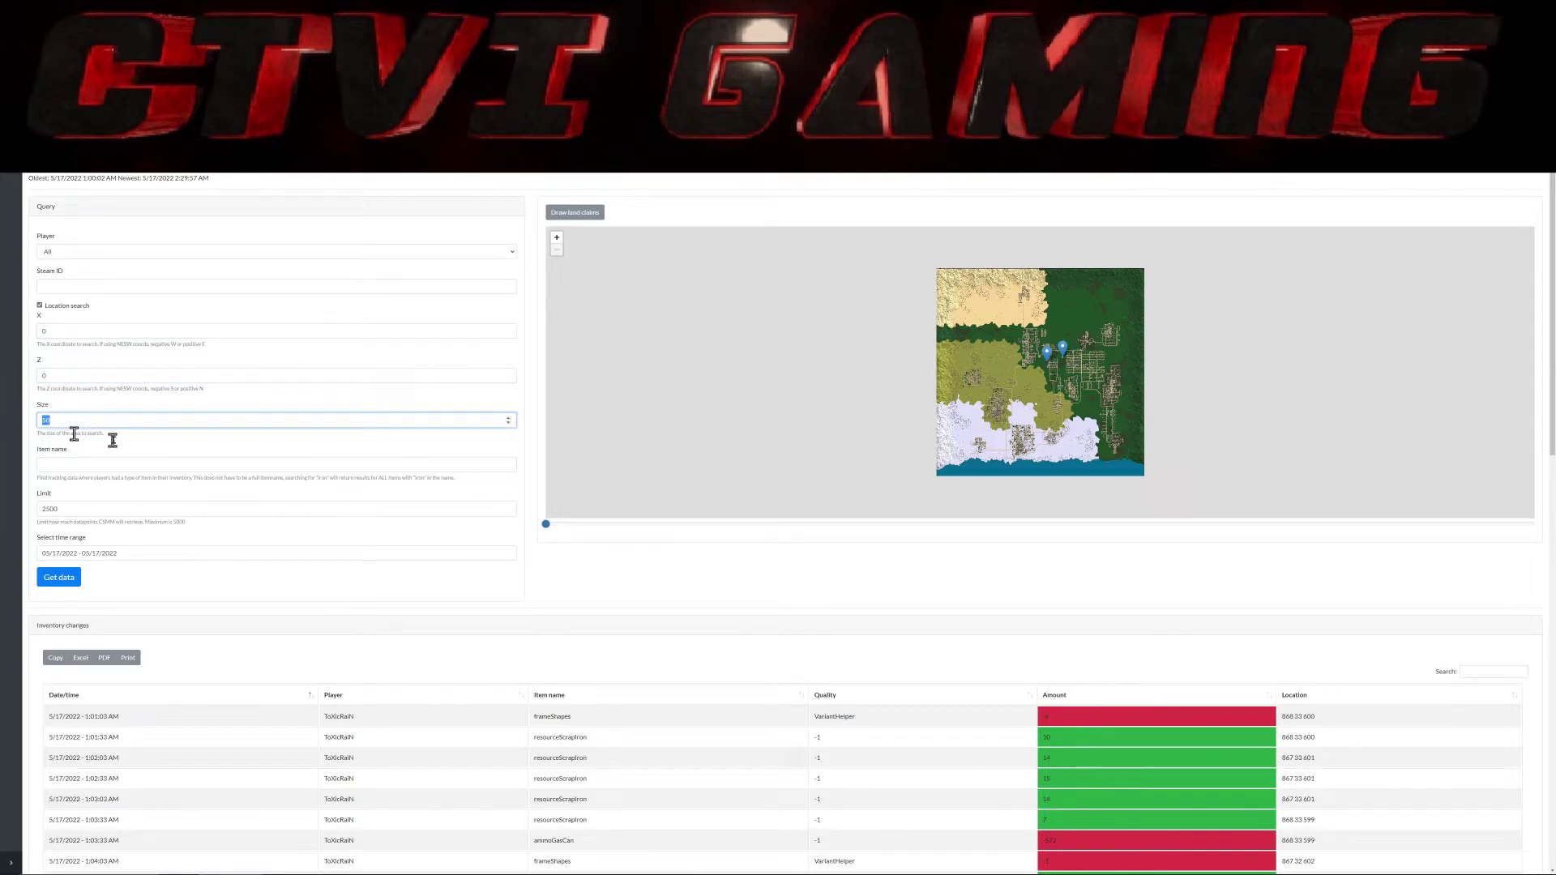
text(25)
click(64, 582)
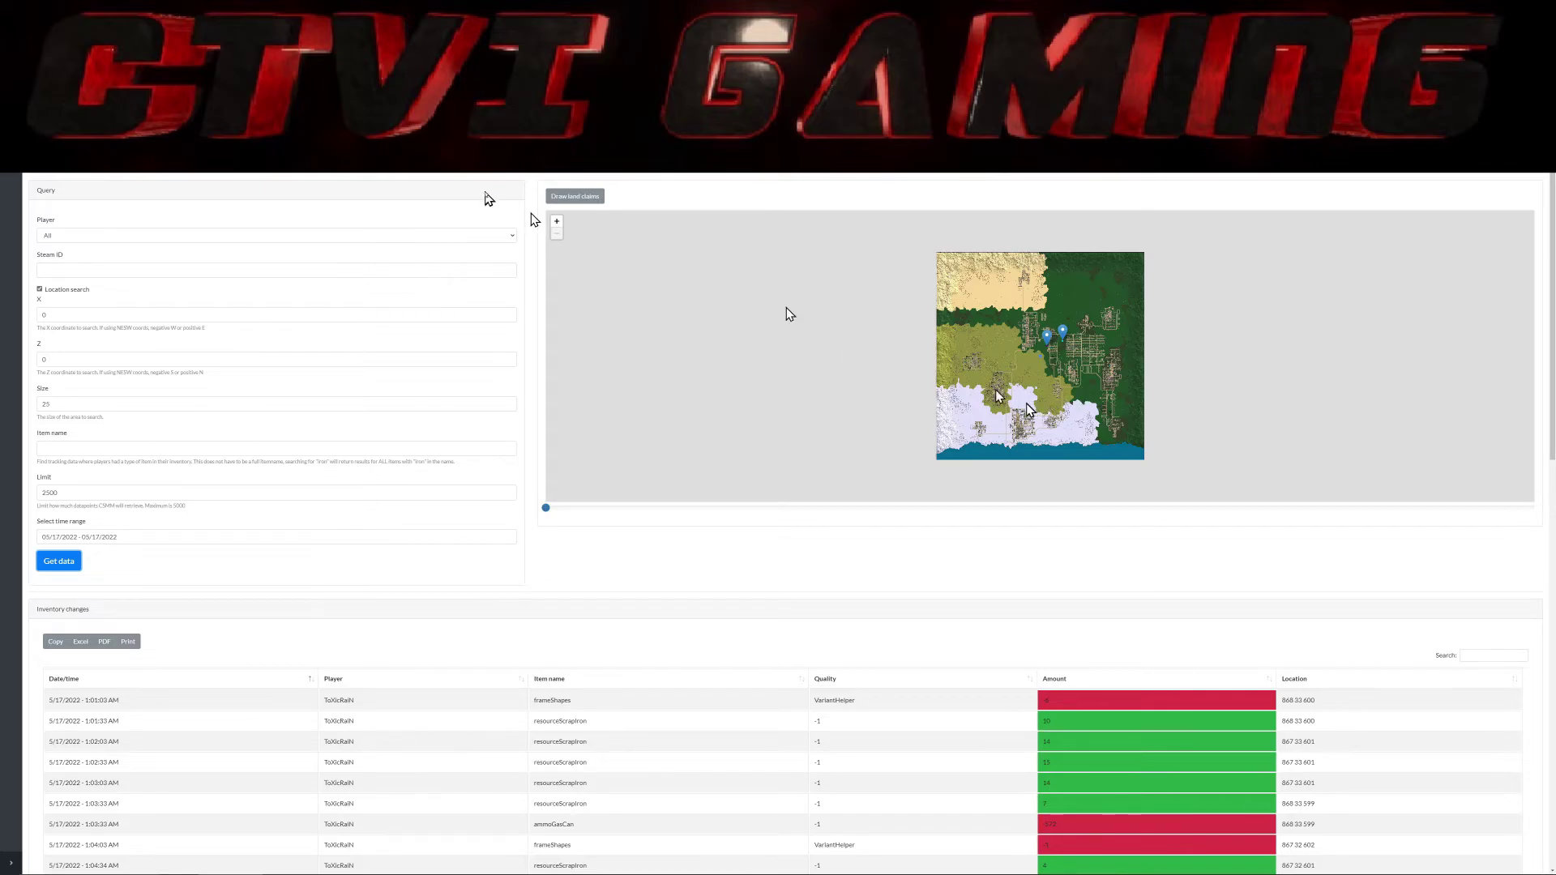
Step: Zoom in on the map to inspect the location search area around the world's centre
click(557, 221)
click(556, 222)
click(557, 221)
click(557, 221)
click(557, 222)
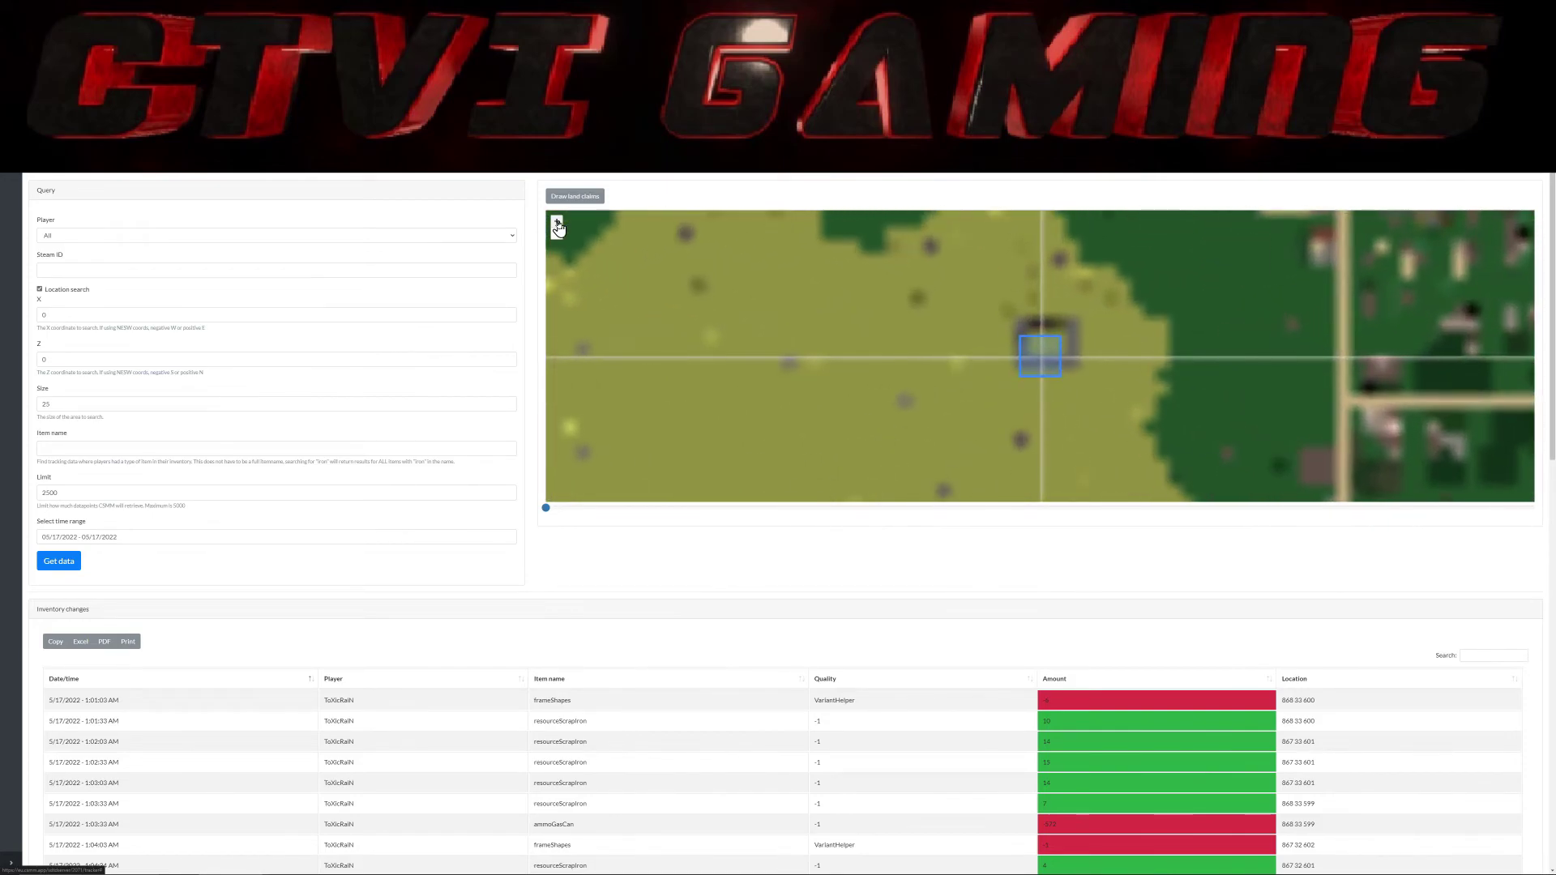